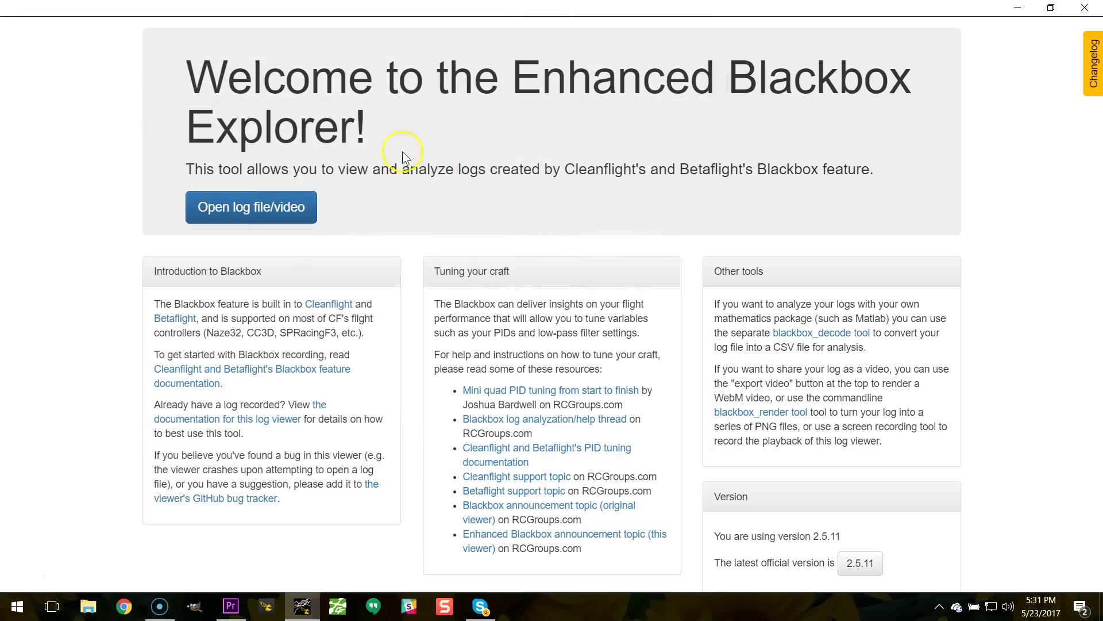
Load LOG00008.BFL, then remove every graph in Graph setup and save the change
{"action": "left_click", "coordinate": [303, 175]}
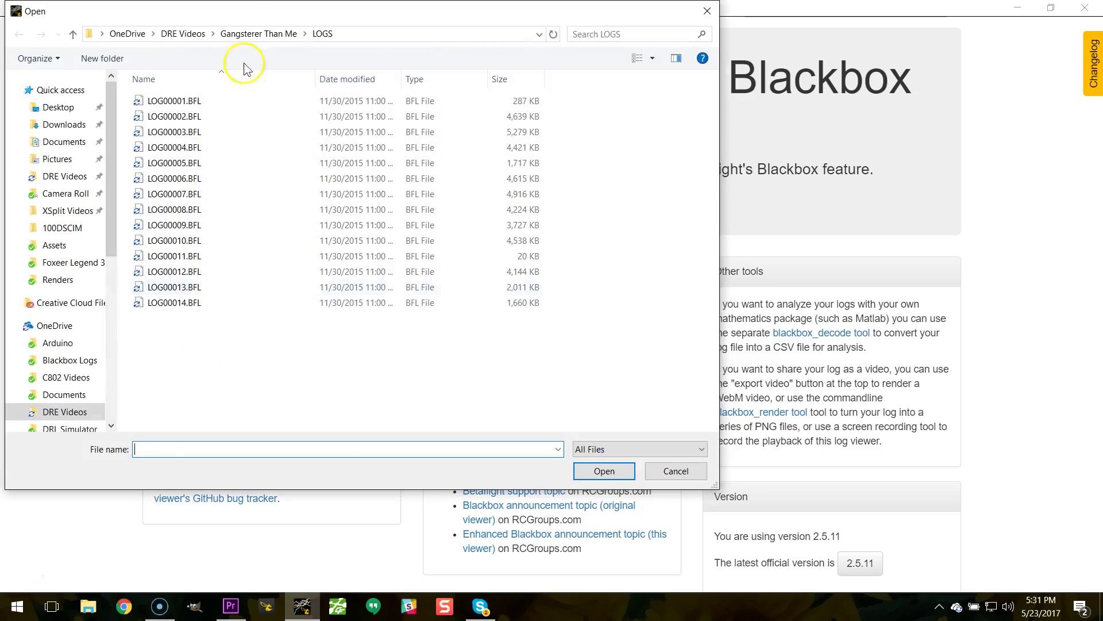
{"action": "double_click", "coordinate": [173, 210]}
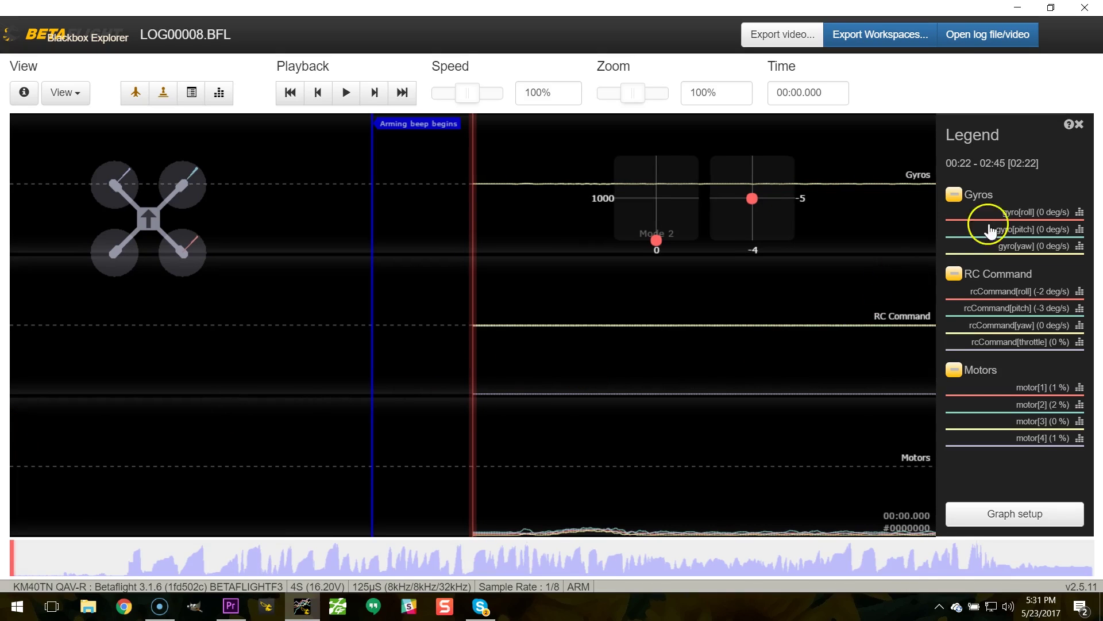
{"action": "left_click", "coordinate": [980, 514]}
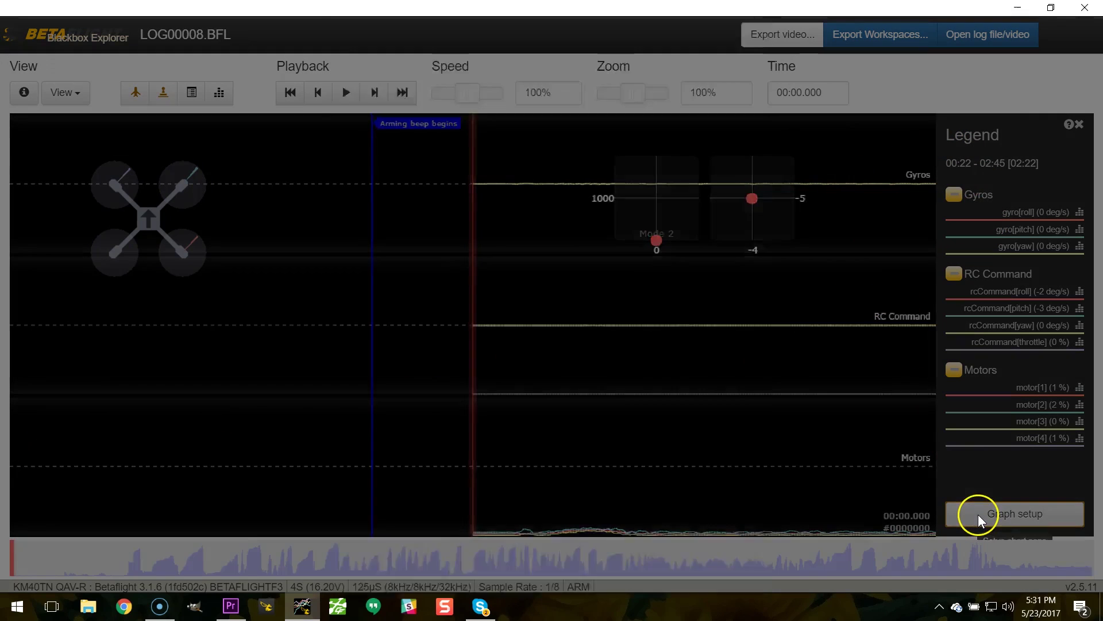
{"action": "left_click", "coordinate": [697, 102]}
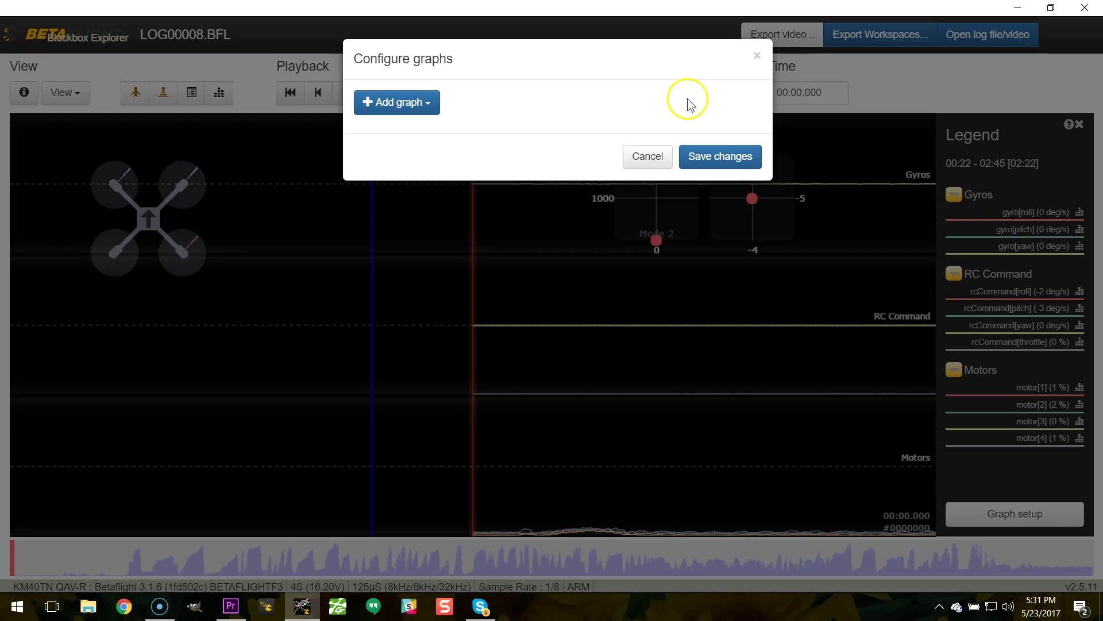
{"action": "left_click", "coordinate": [690, 156]}
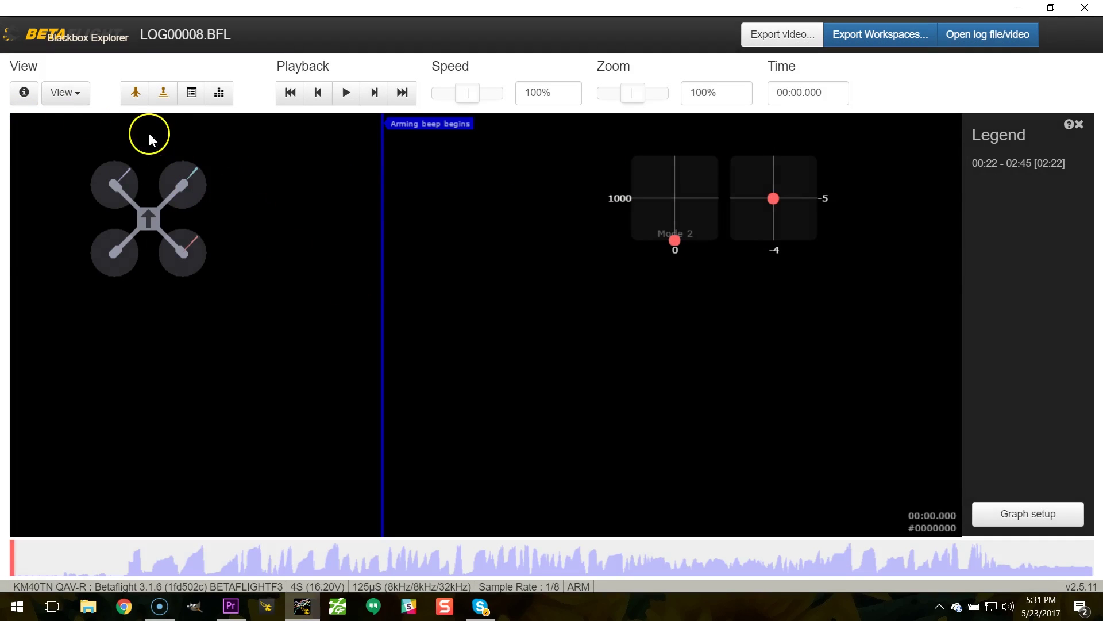
Save stick overlay preferences: Mode 2, trails on, top 20%, left 75%, size 30%
{"action": "left_click", "coordinate": [65, 92]}
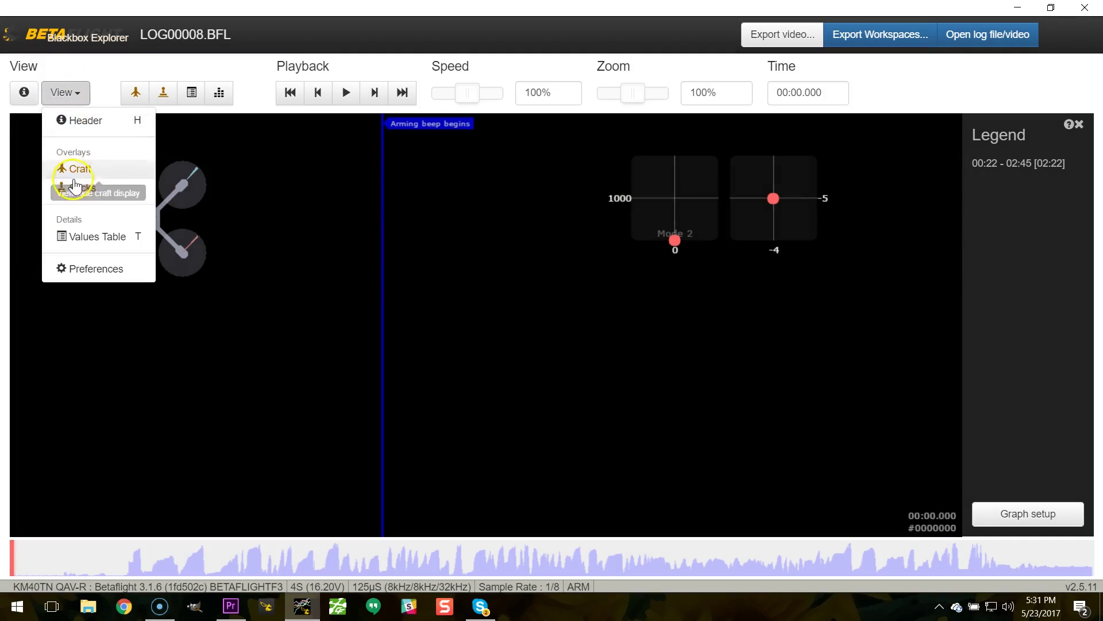
{"action": "left_click", "coordinate": [81, 268]}
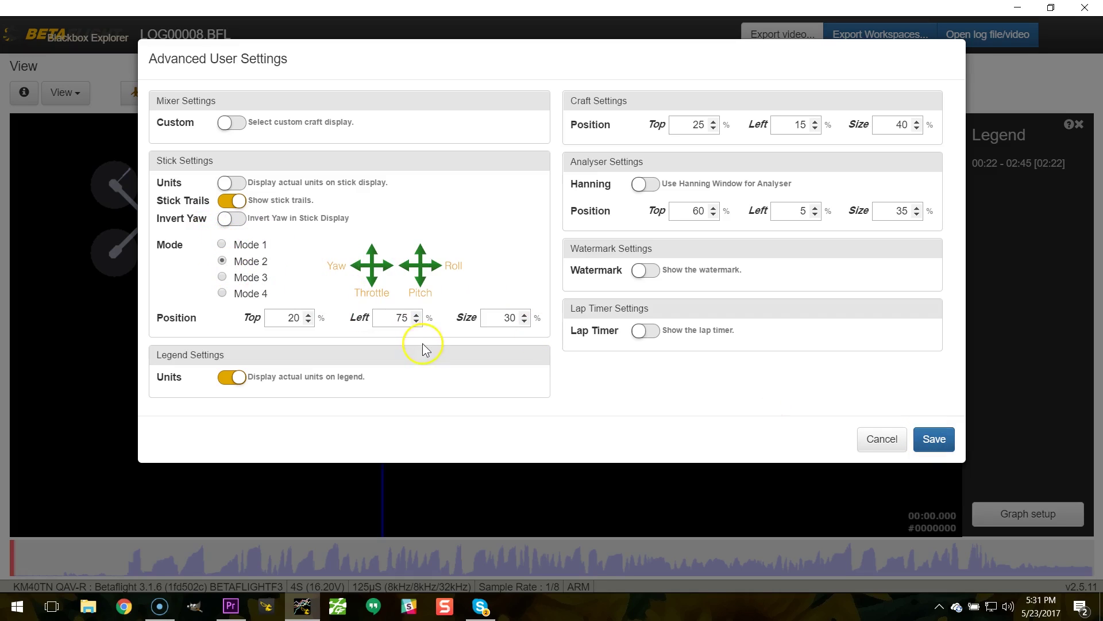
{"action": "left_click", "coordinate": [932, 440]}
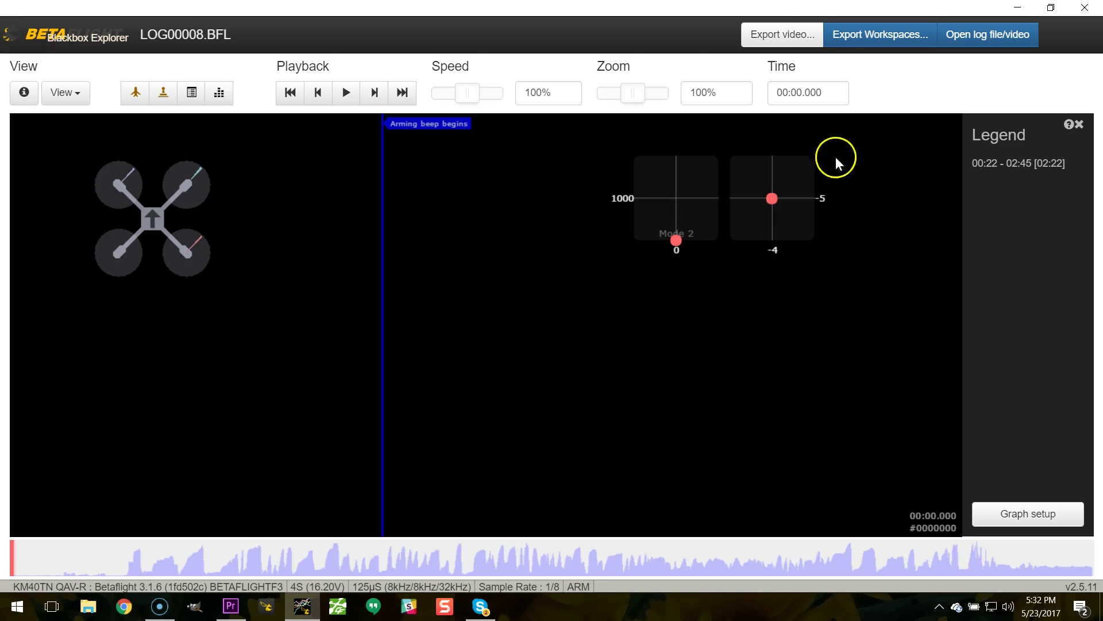
Export the log as 30 fps 1080p video to video.webm in 100GOPRO
{"action": "left_click", "coordinate": [777, 32]}
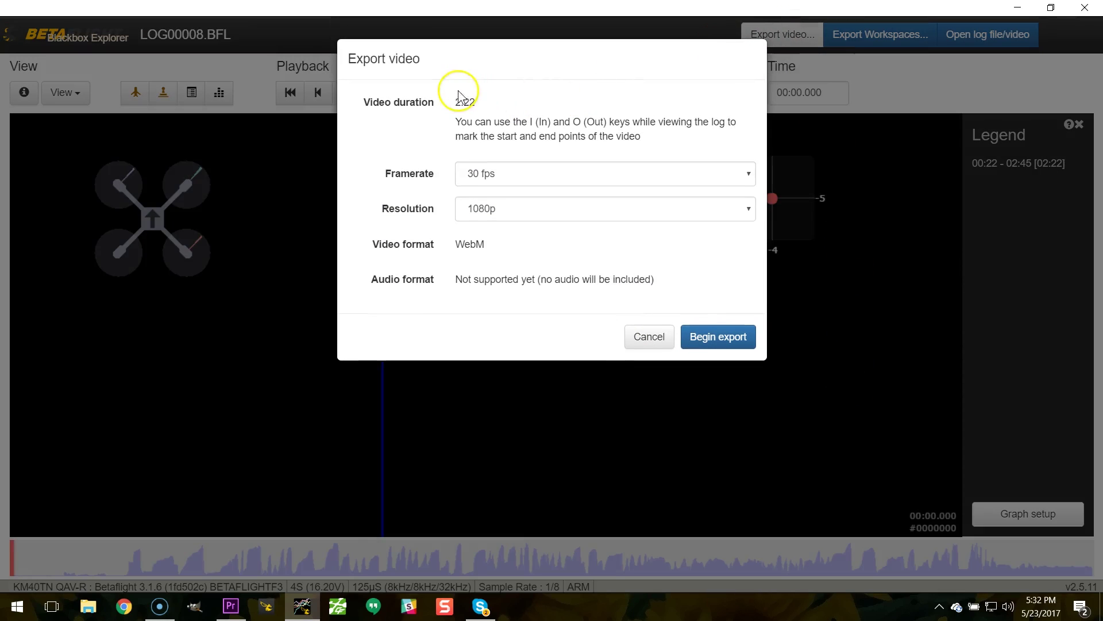
{"action": "left_click", "coordinate": [729, 344]}
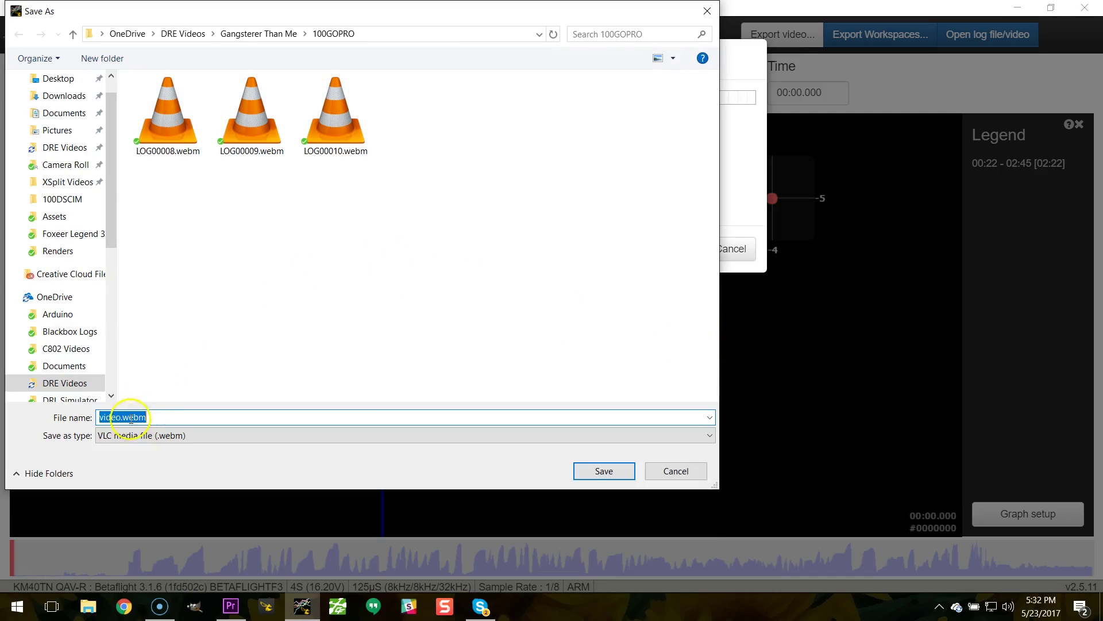
{"action": "left_click", "coordinate": [623, 477]}
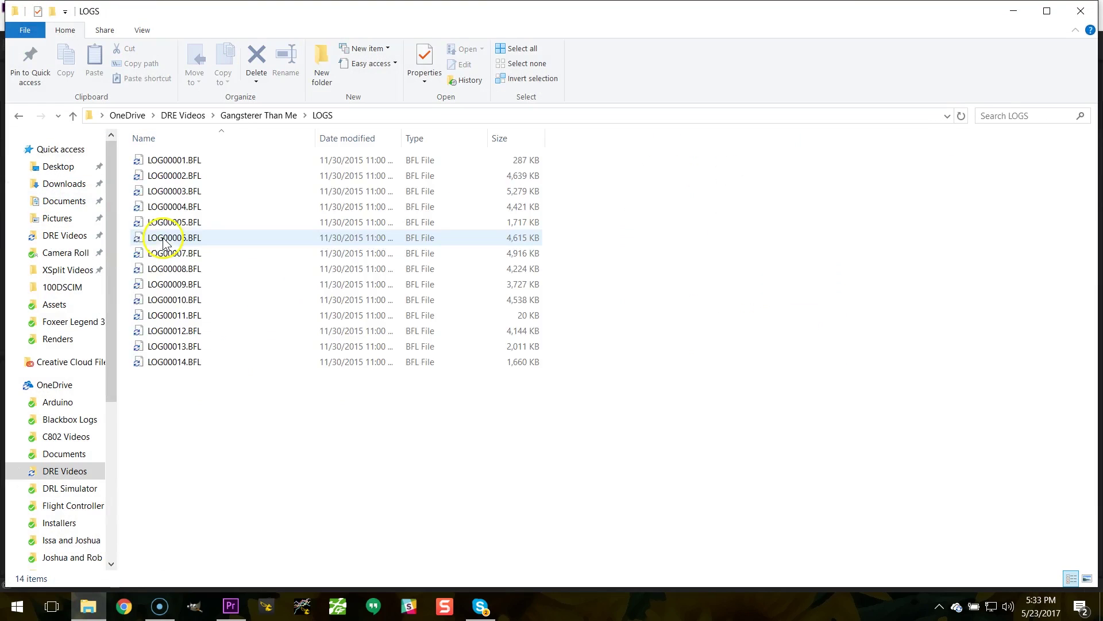
Check 100GOPRO for the new video.webm, then bring Premiere Pro to the front
{"action": "key", "text": "alt+Up"}
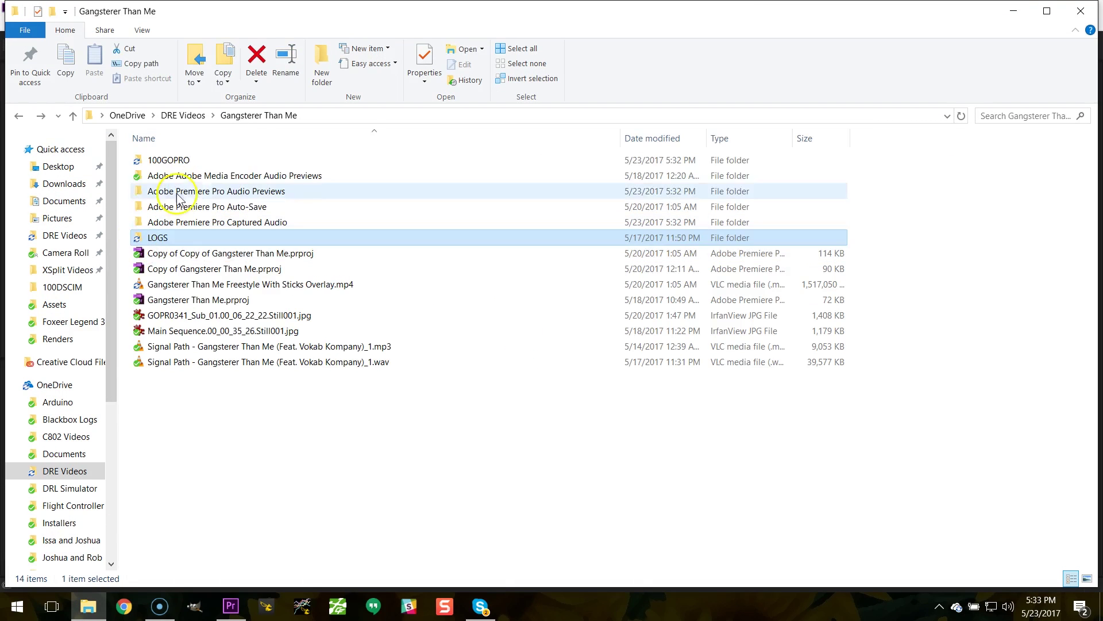
{"action": "double_click", "coordinate": [172, 160]}
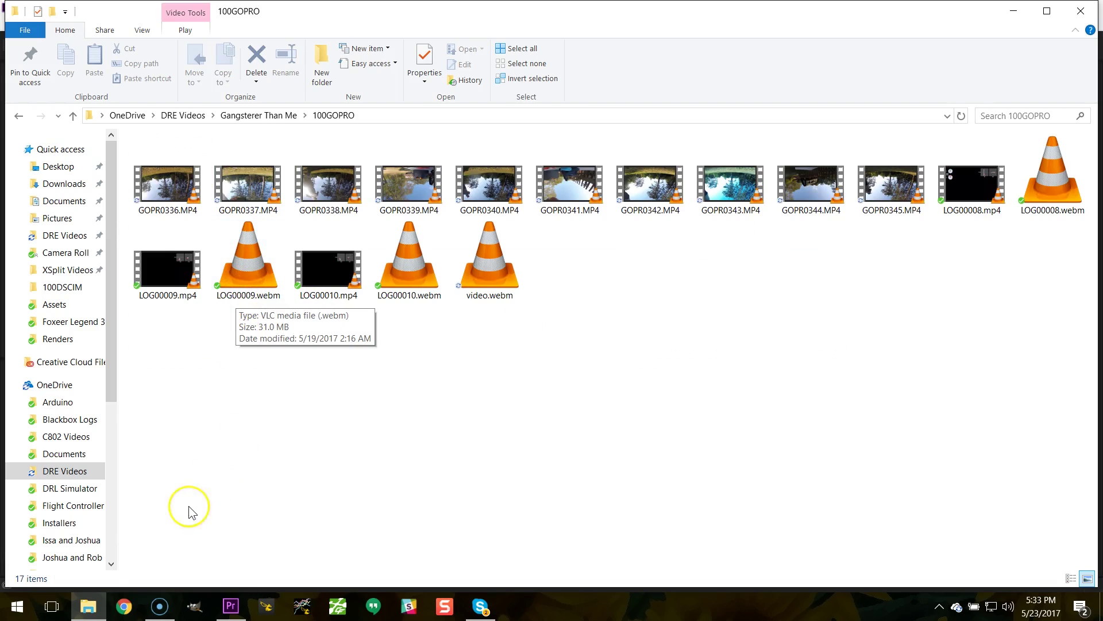
{"action": "left_click", "coordinate": [230, 606]}
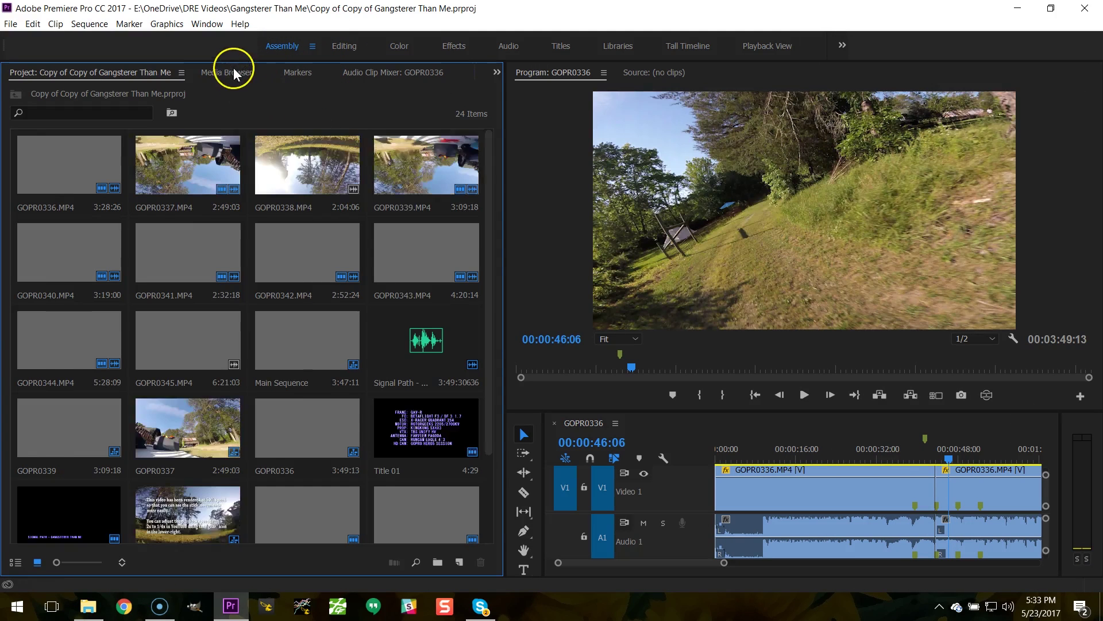
In the Media Browser, open Gangsterer Than Me > 100GOPRO and search for webm files
{"action": "left_click", "coordinate": [230, 72]}
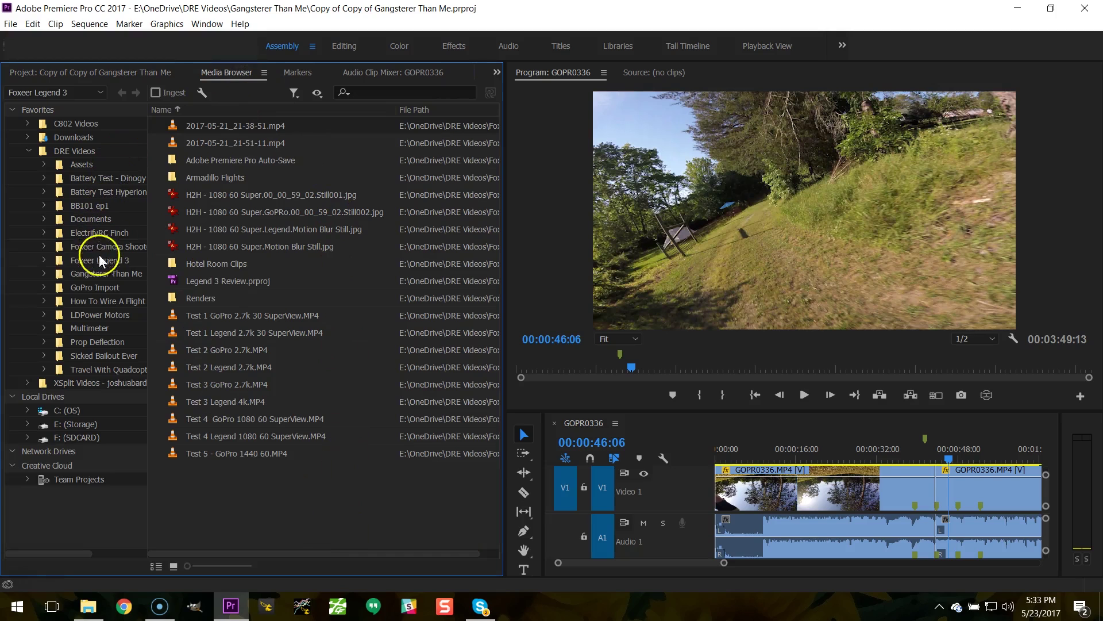
{"action": "left_click", "coordinate": [111, 273]}
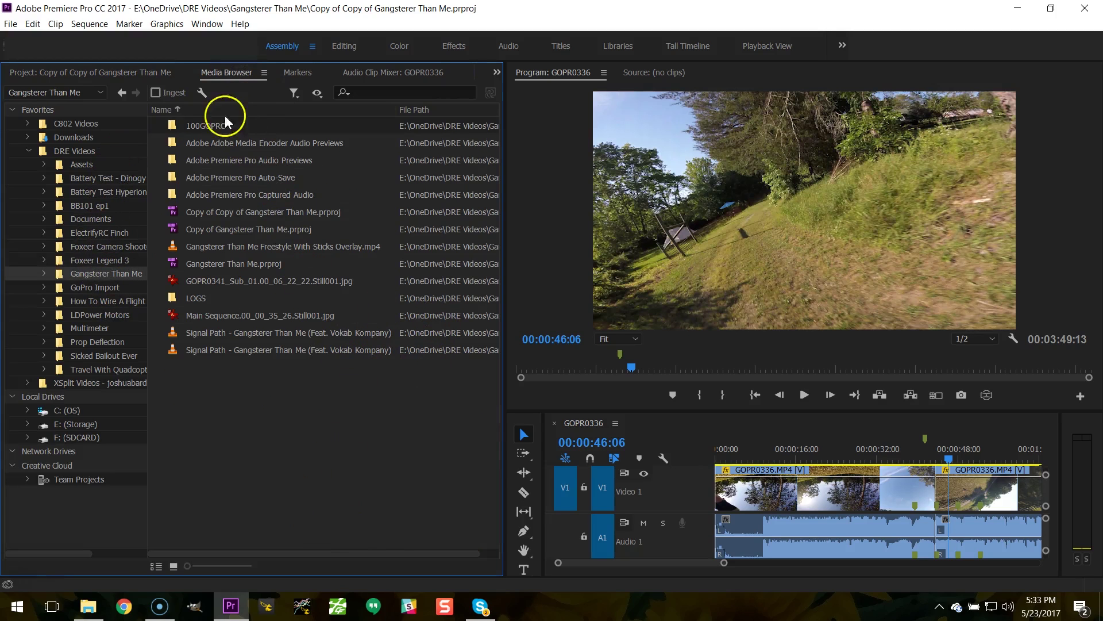
{"action": "double_click", "coordinate": [211, 126]}
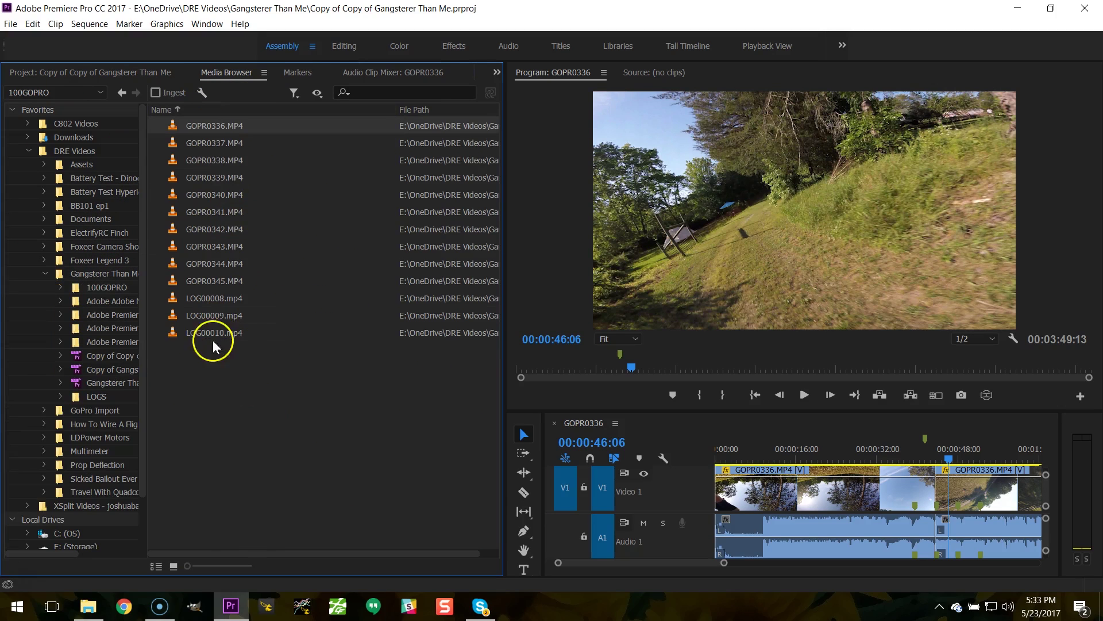
{"action": "left_click", "coordinate": [390, 92]}
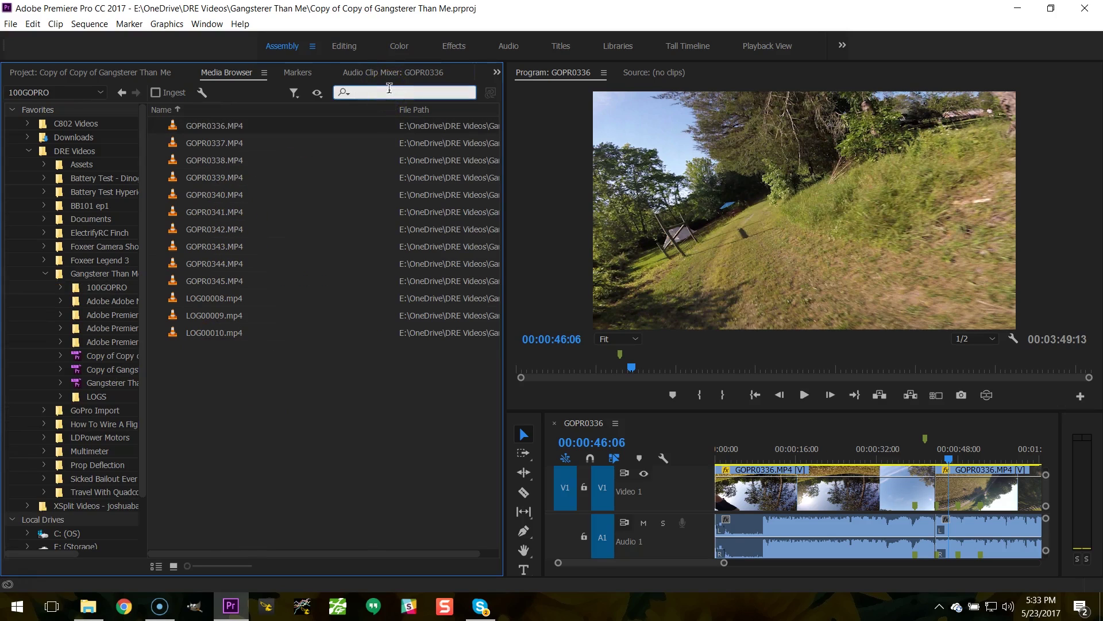
{"action": "type", "text": "webm"}
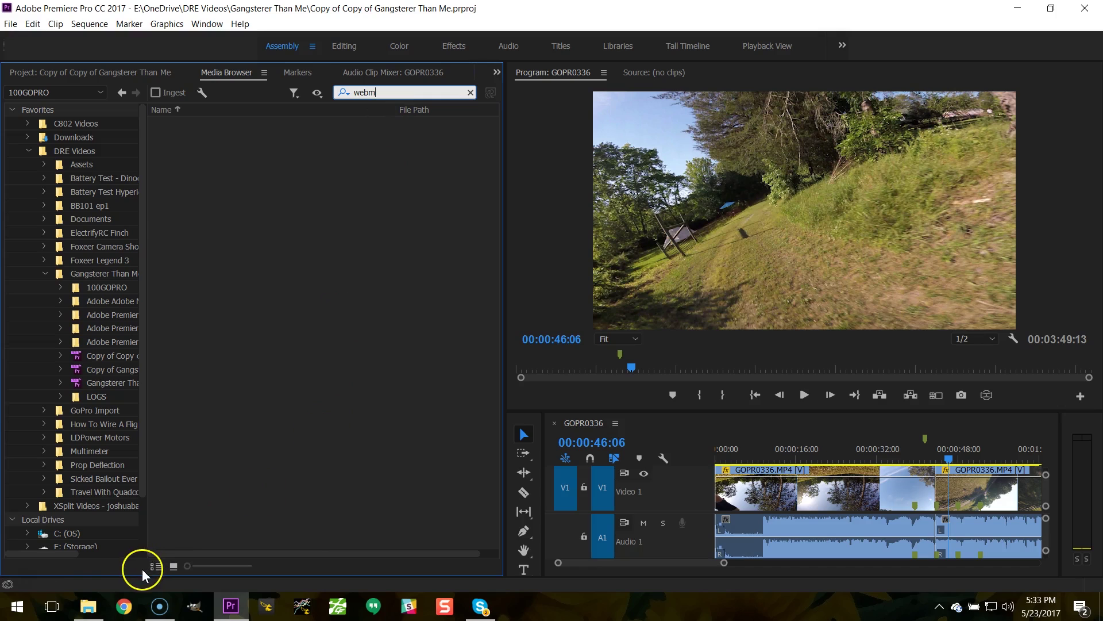
{"action": "left_click", "coordinate": [17, 606]}
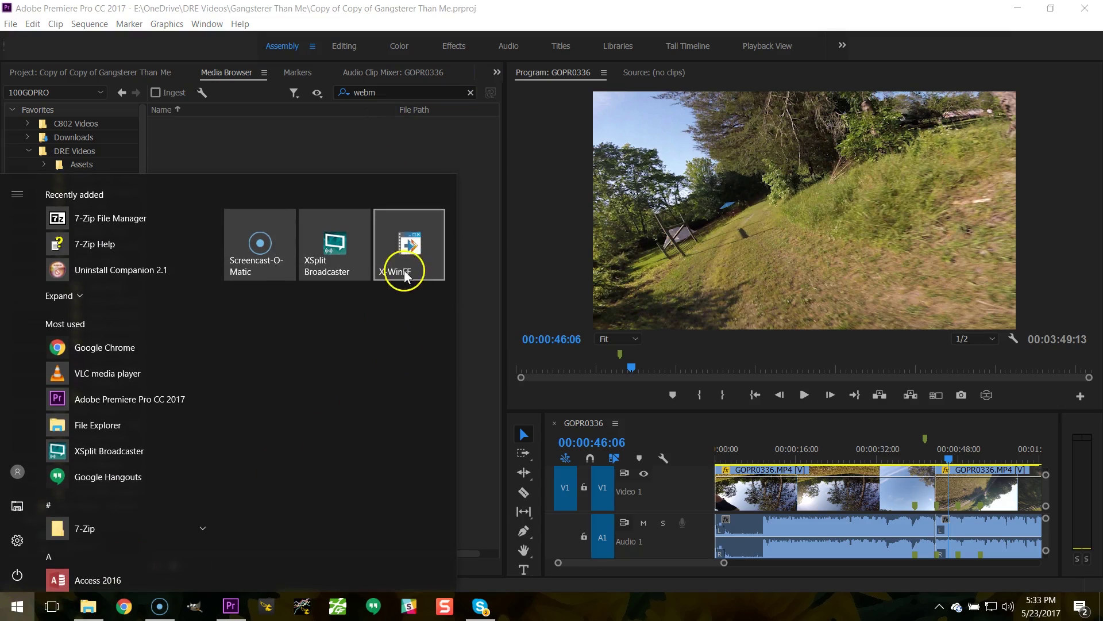
In WinFF, queue LOG00008, LOG00009 and LOG00010.webm, outputting to their source folder
{"action": "left_click", "coordinate": [381, 409]}
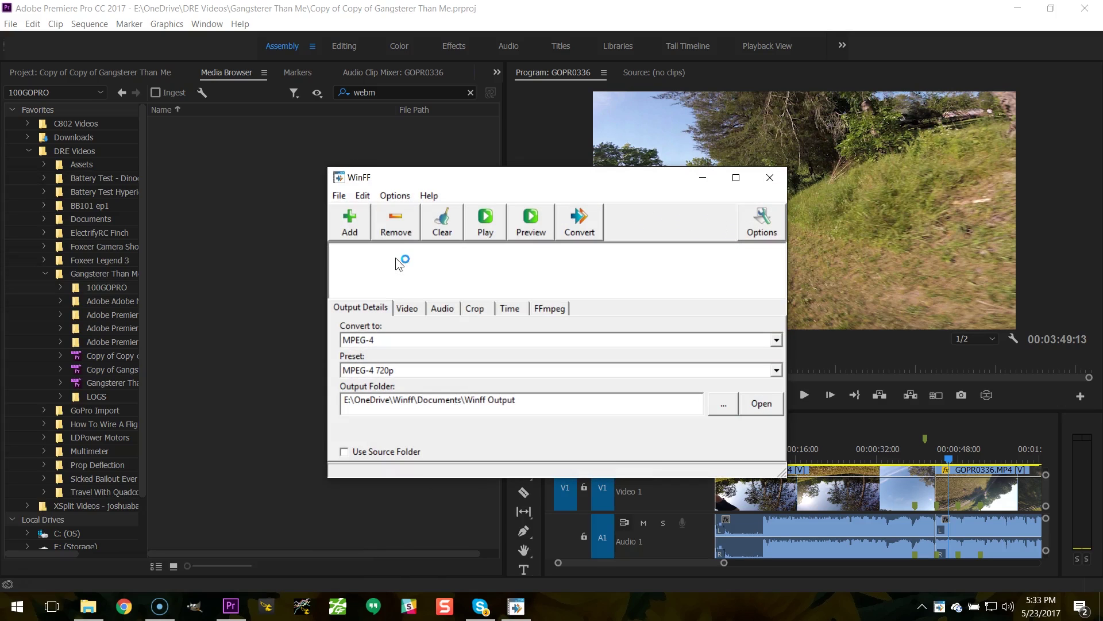
{"action": "left_click", "coordinate": [349, 221]}
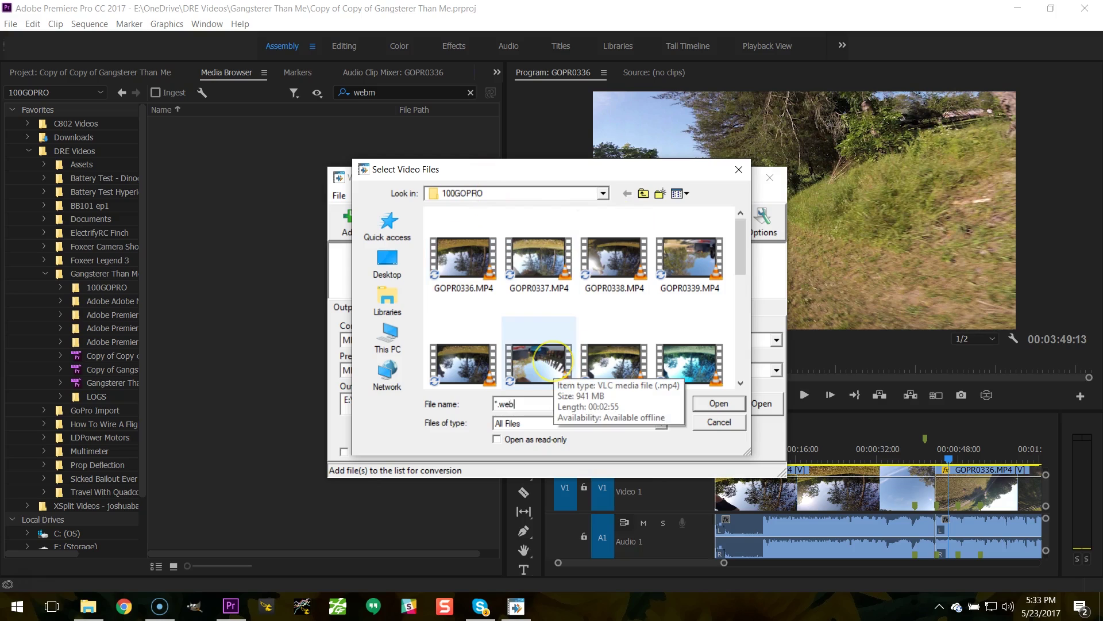
{"action": "type", "text": "*.webm"}
{"action": "key", "text": "Return"}
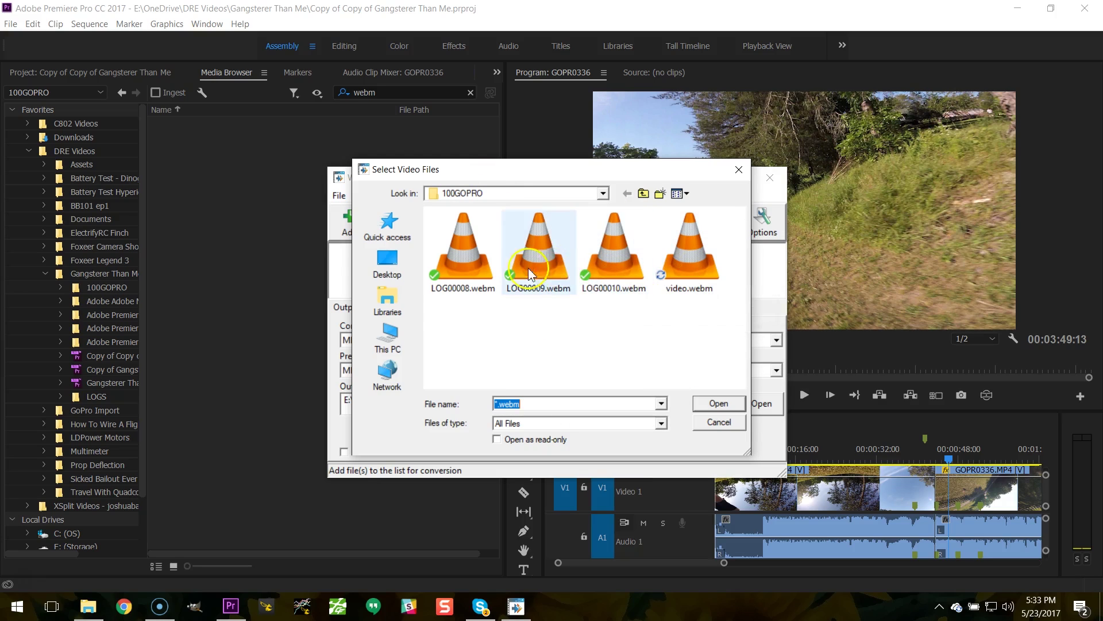
{"action": "left_click_drag", "start_coordinate": [449, 326], "coordinate": [652, 218]}
{"action": "left_click", "coordinate": [719, 404]}
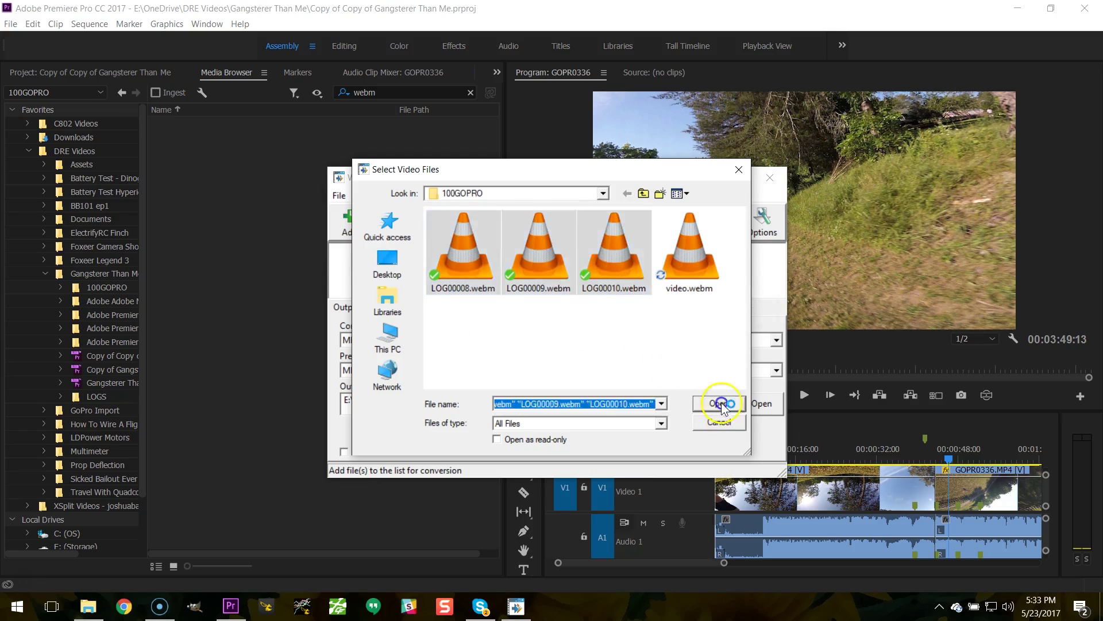
{"action": "left_click", "coordinate": [345, 451]}
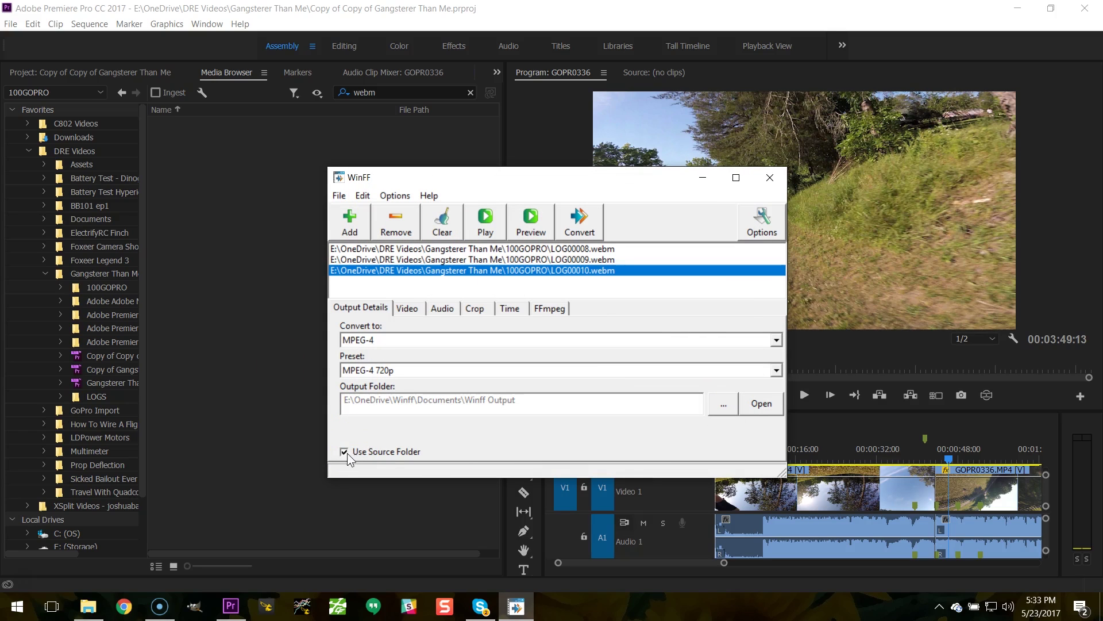
Keep the MPEG-4 720p preset and start converting the queued LOG files
{"action": "left_click", "coordinate": [370, 340]}
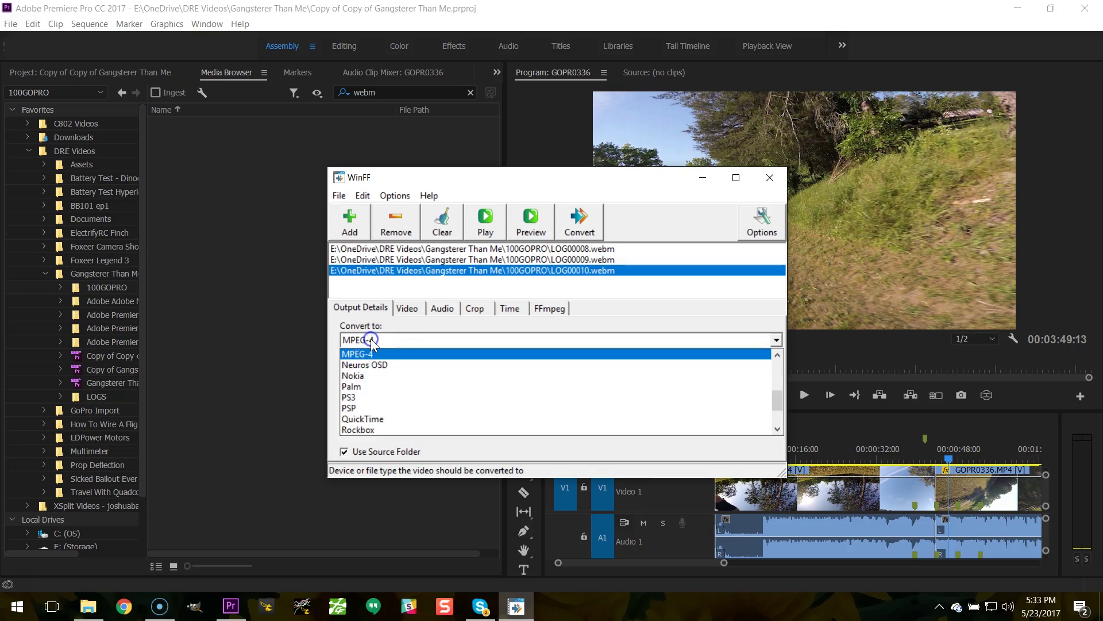
{"action": "left_click", "coordinate": [370, 339]}
{"action": "left_click", "coordinate": [366, 373]}
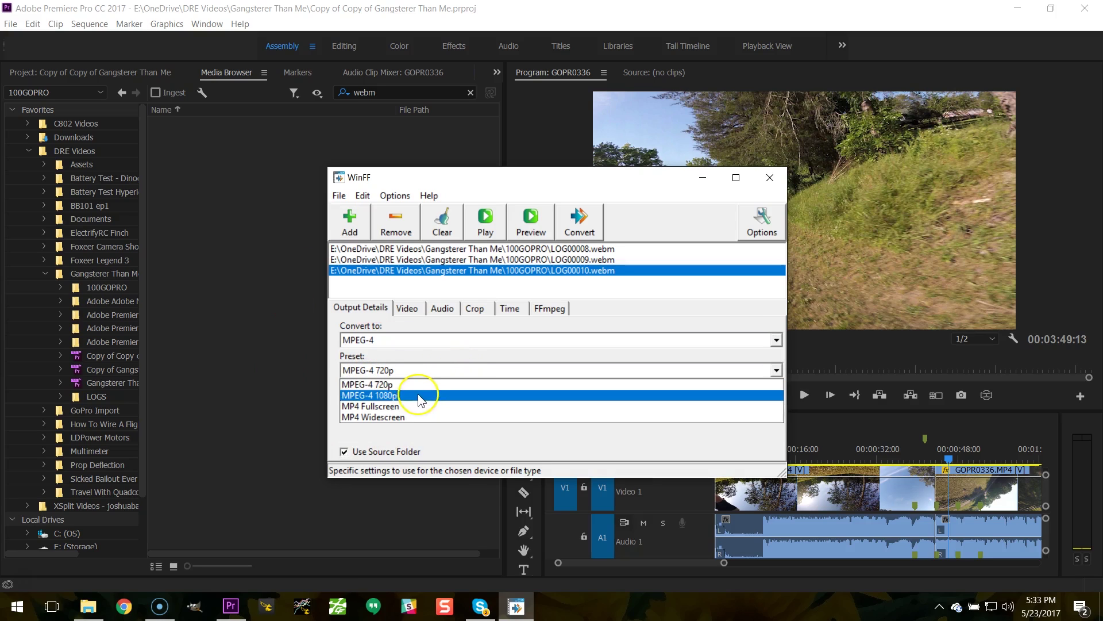
{"action": "left_click", "coordinate": [402, 385]}
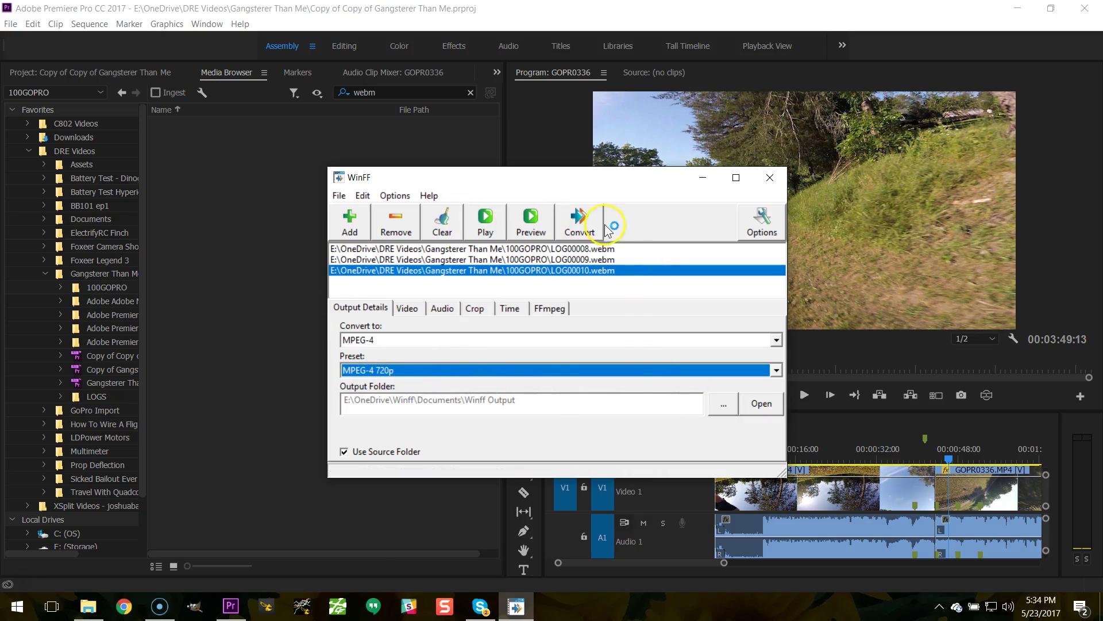
{"action": "left_click", "coordinate": [572, 232]}
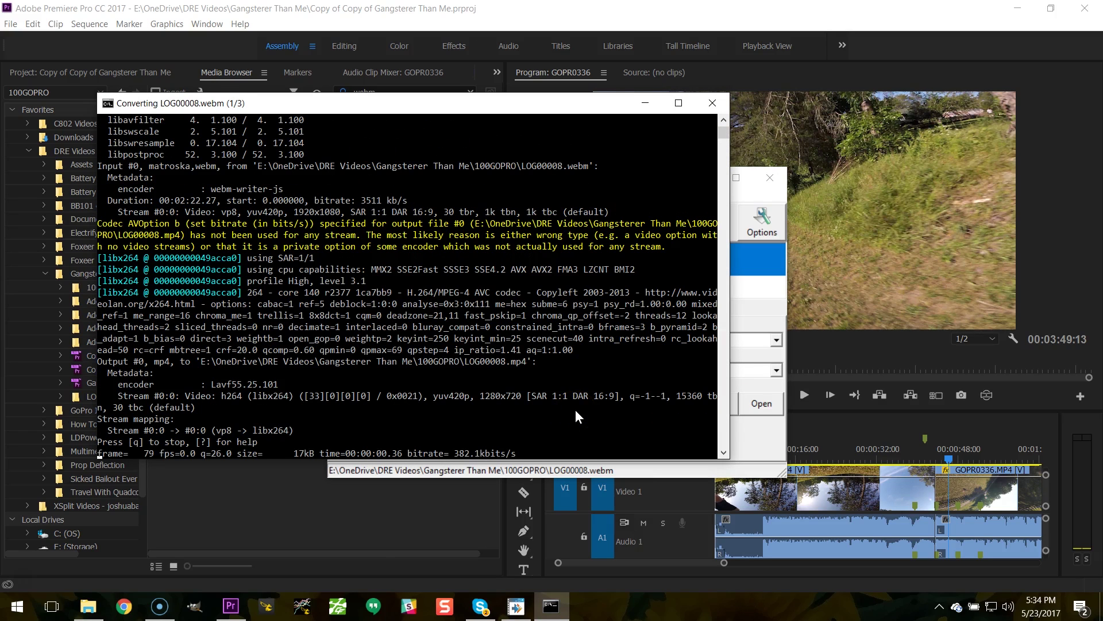
Stop the running conversion with Ctrl+C and confirm termination with Y
{"action": "left_click", "coordinate": [524, 349]}
{"action": "right_click", "coordinate": [524, 349]}
{"action": "left_click", "coordinate": [482, 350]}
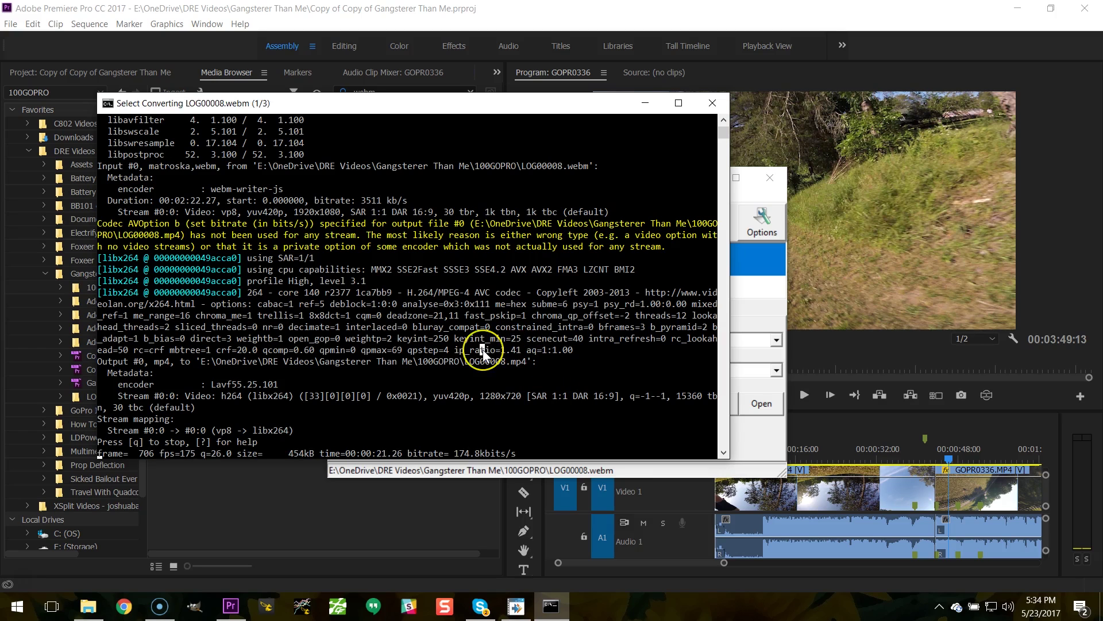
{"action": "right_click", "coordinate": [482, 349]}
{"action": "key", "text": "ctrl+c"}
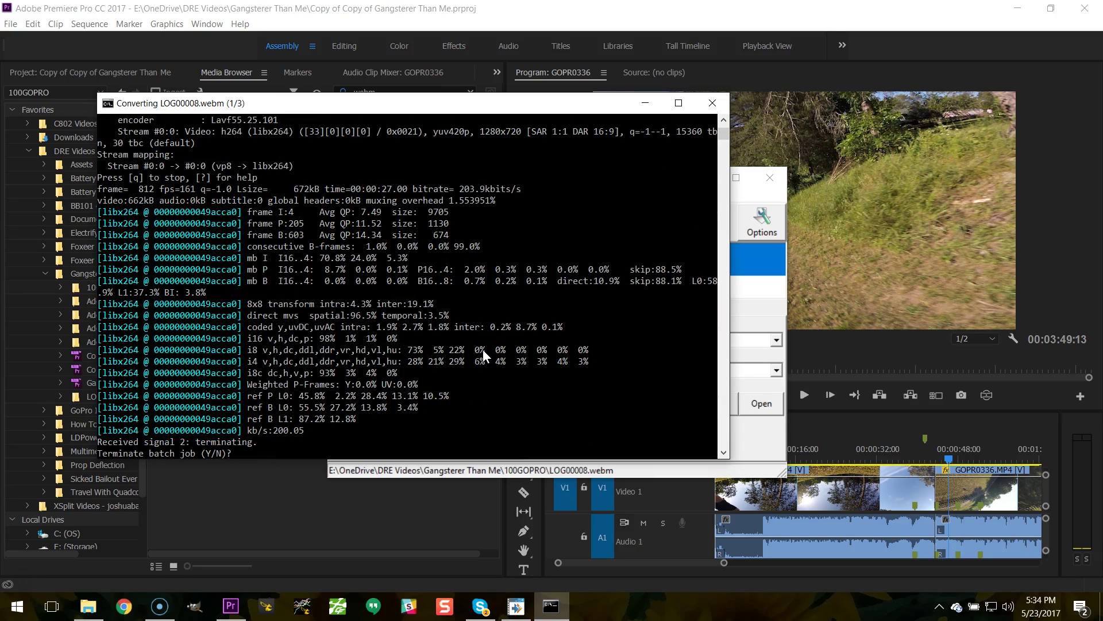
{"action": "type", "text": "y"}
{"action": "key", "text": "Return"}
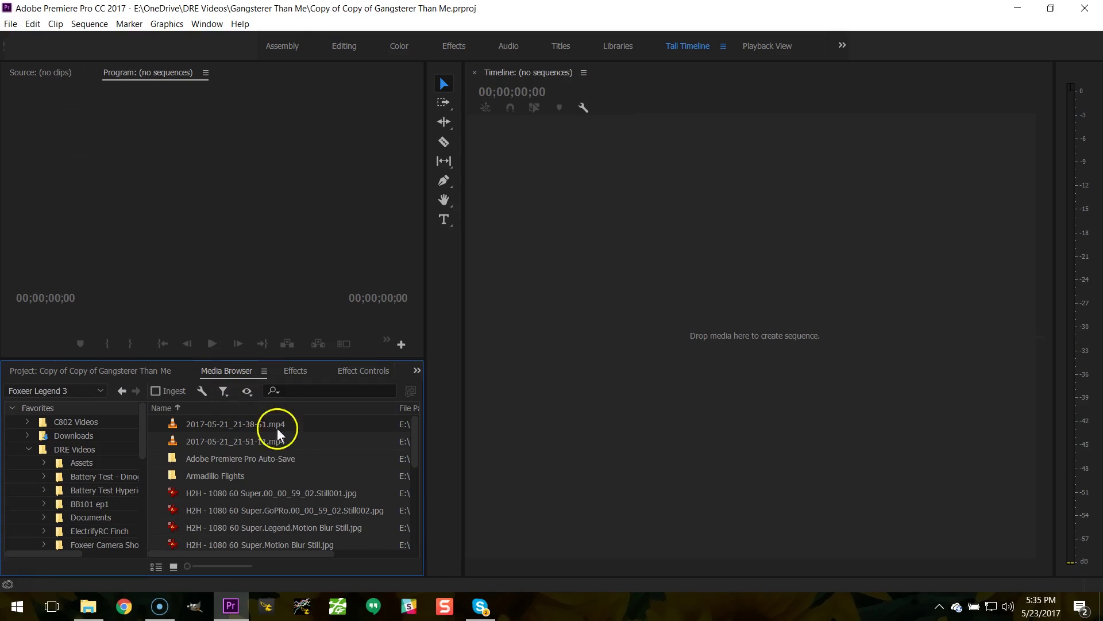
Clear the Media Browser search and open Gangsterer Than Me > 100GOPRO to list GOPR clips
{"action": "left_click", "coordinate": [308, 395]}
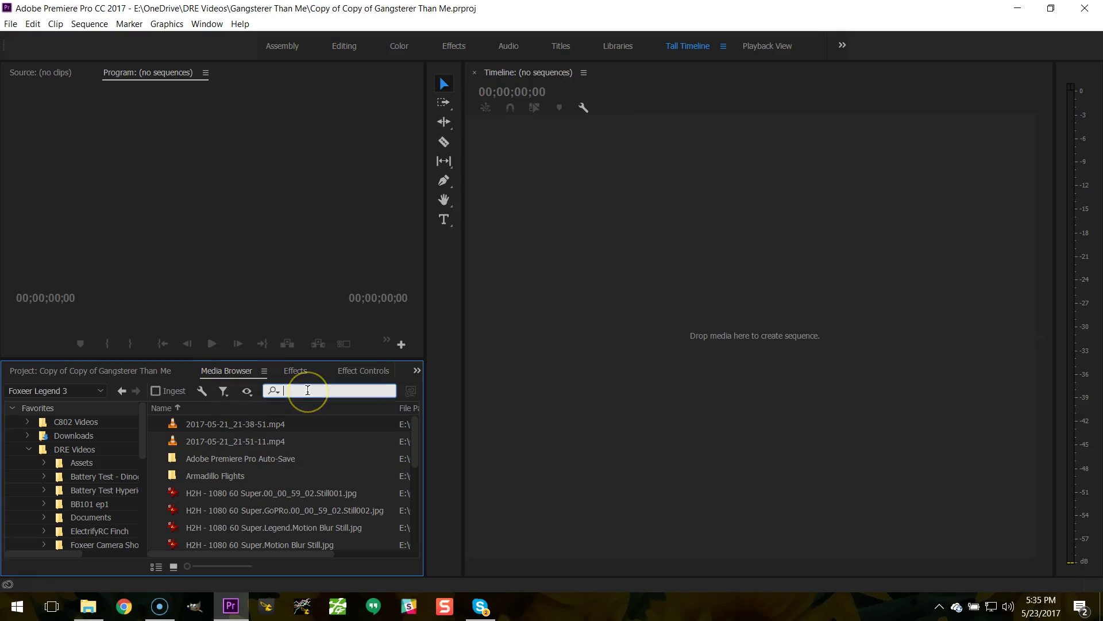
{"action": "type", "text": "34"}
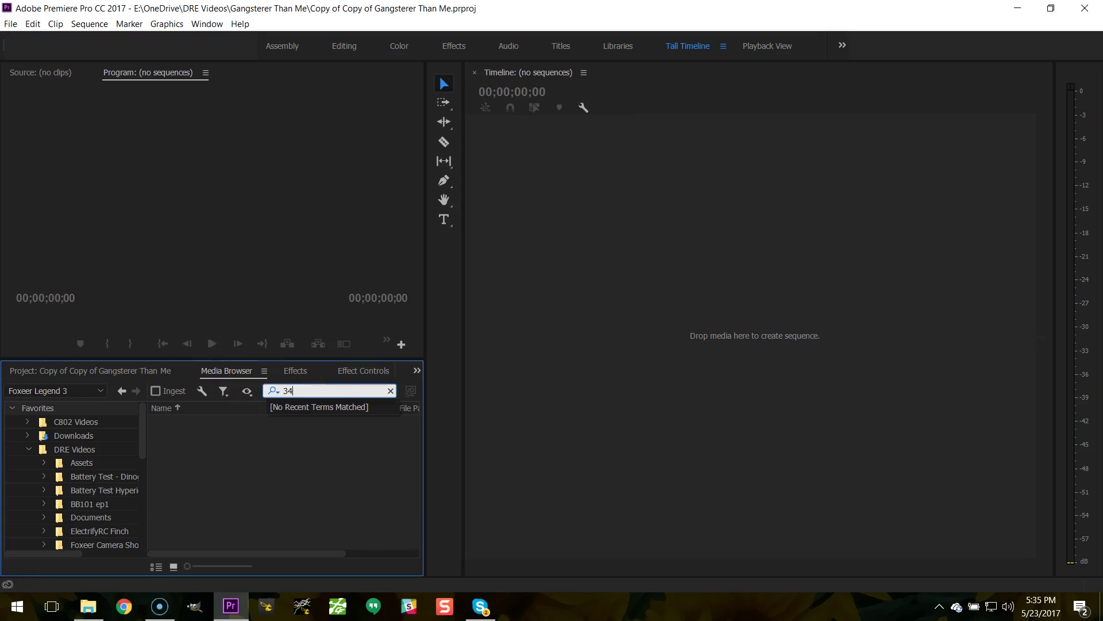
{"action": "key", "text": "BackSpace"}
{"action": "key", "text": "BackSpace"}
{"action": "scroll", "coordinate": [81, 512], "scroll_direction": "down", "scroll_amount": 5}
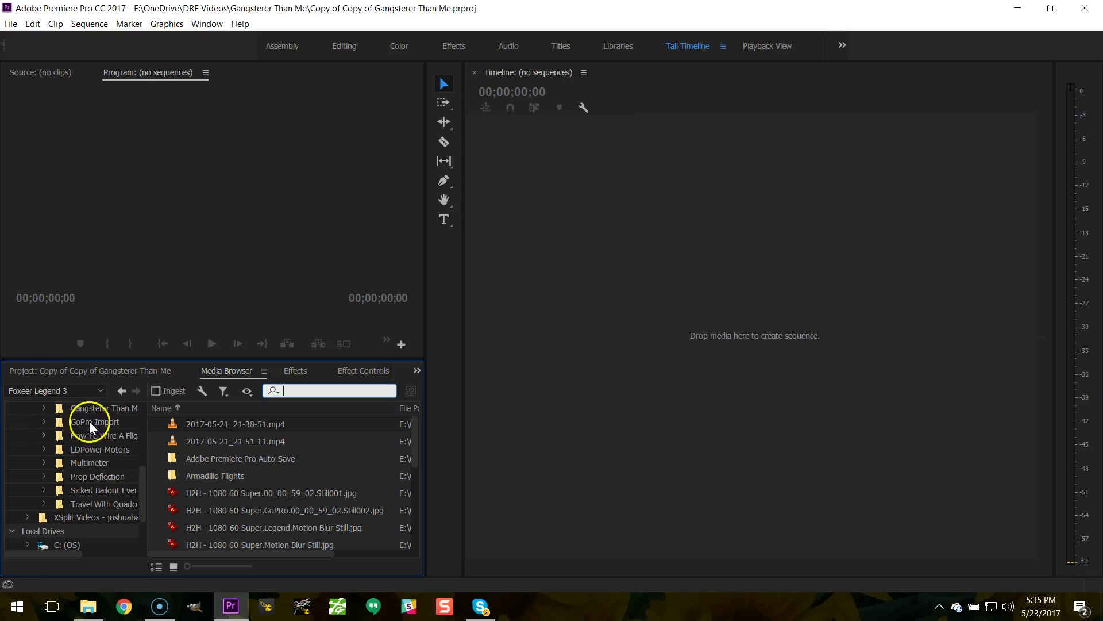
{"action": "left_click", "coordinate": [95, 407]}
{"action": "double_click", "coordinate": [208, 422]}
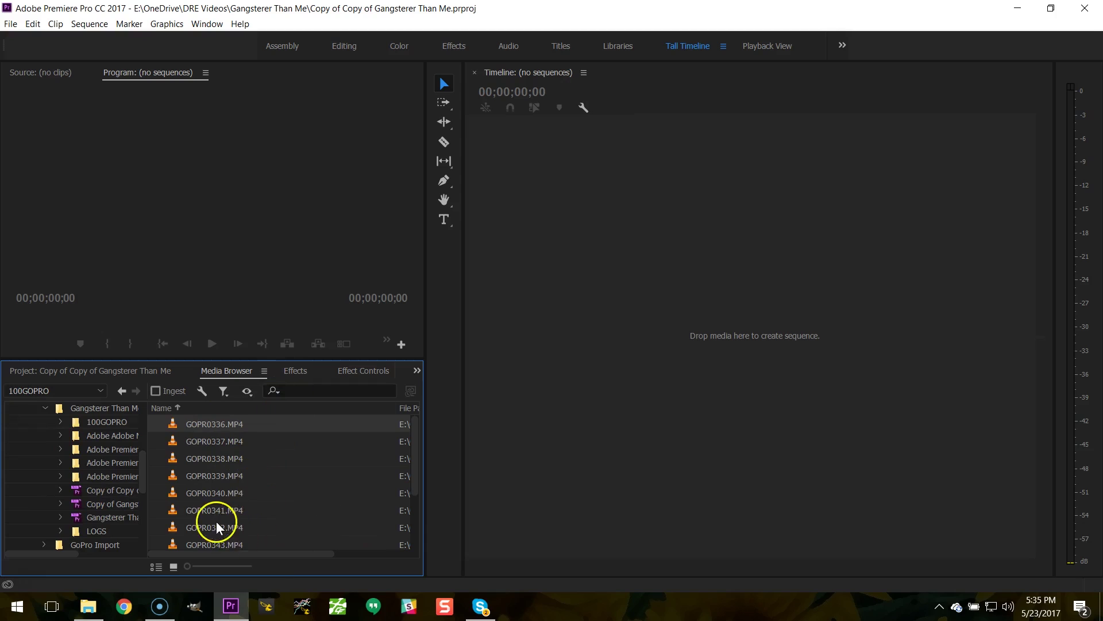
Build a GOPR0342 sequence, park the playhead near 23 seconds, and zoom the timeline in
{"action": "left_click_drag", "start_coordinate": [217, 523], "coordinate": [593, 419]}
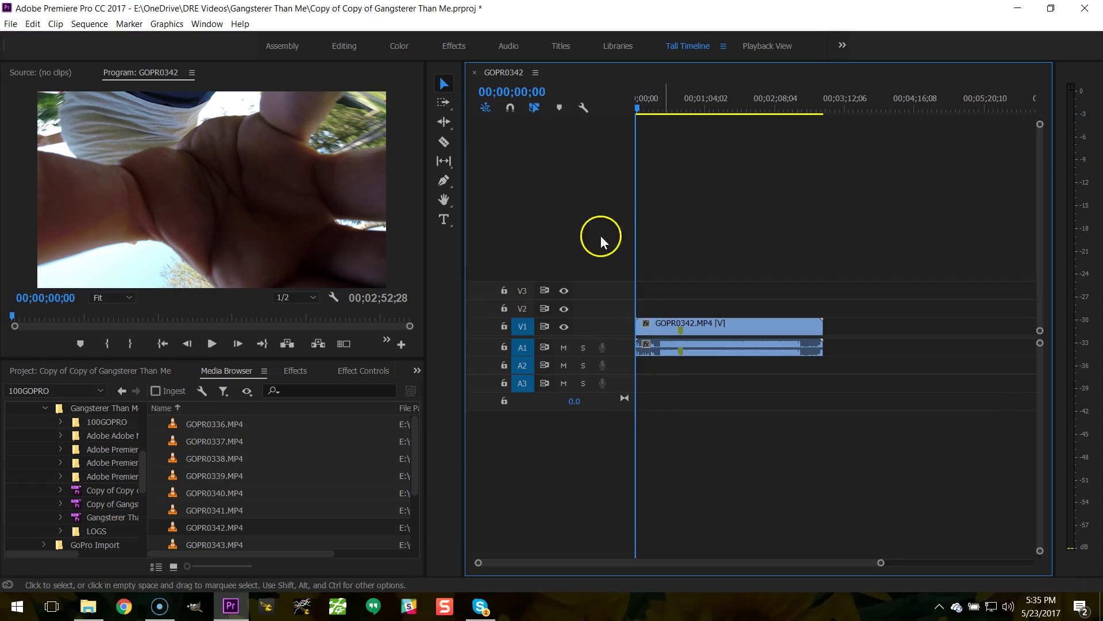
{"action": "left_click", "coordinate": [688, 108]}
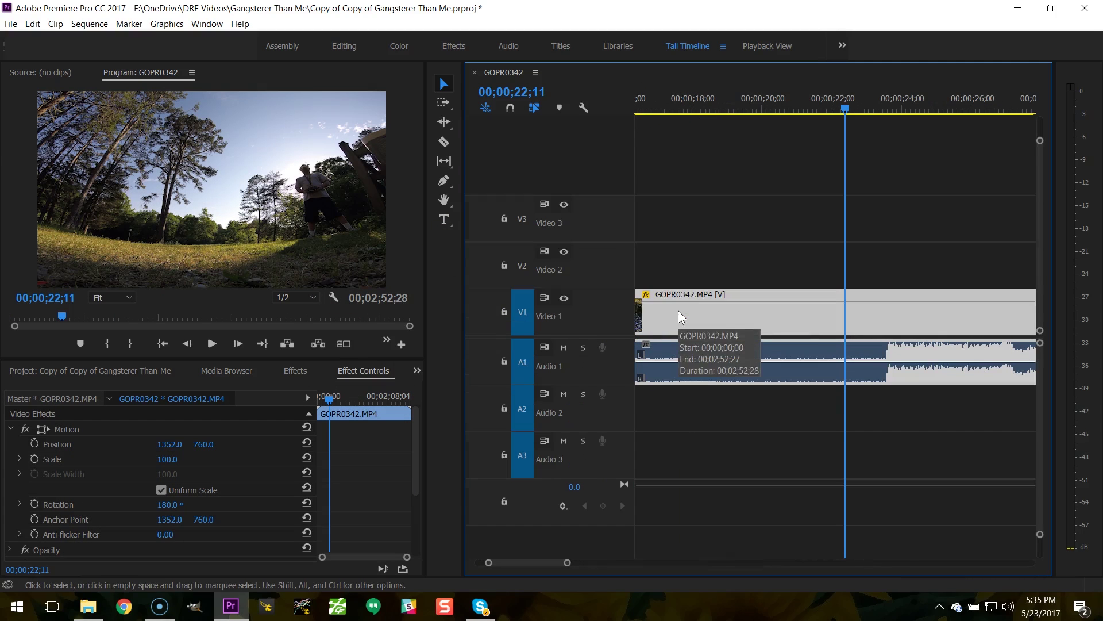
{"action": "left_click_drag", "start_coordinate": [877, 108], "coordinate": [887, 107]}
{"action": "key", "text": "="}
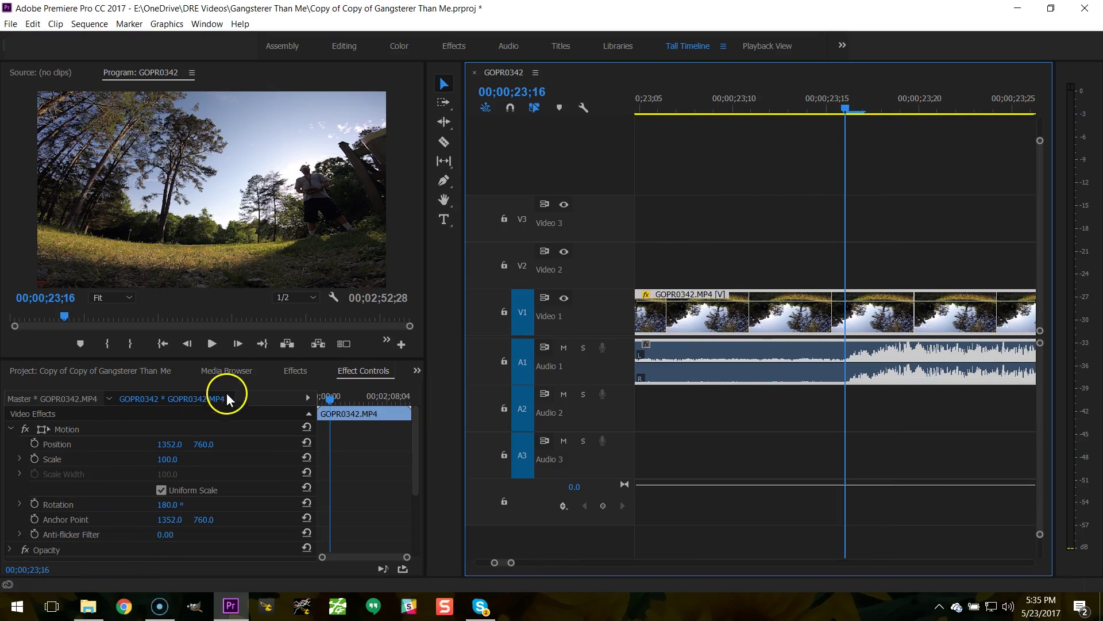
{"action": "left_click", "coordinate": [229, 370]}
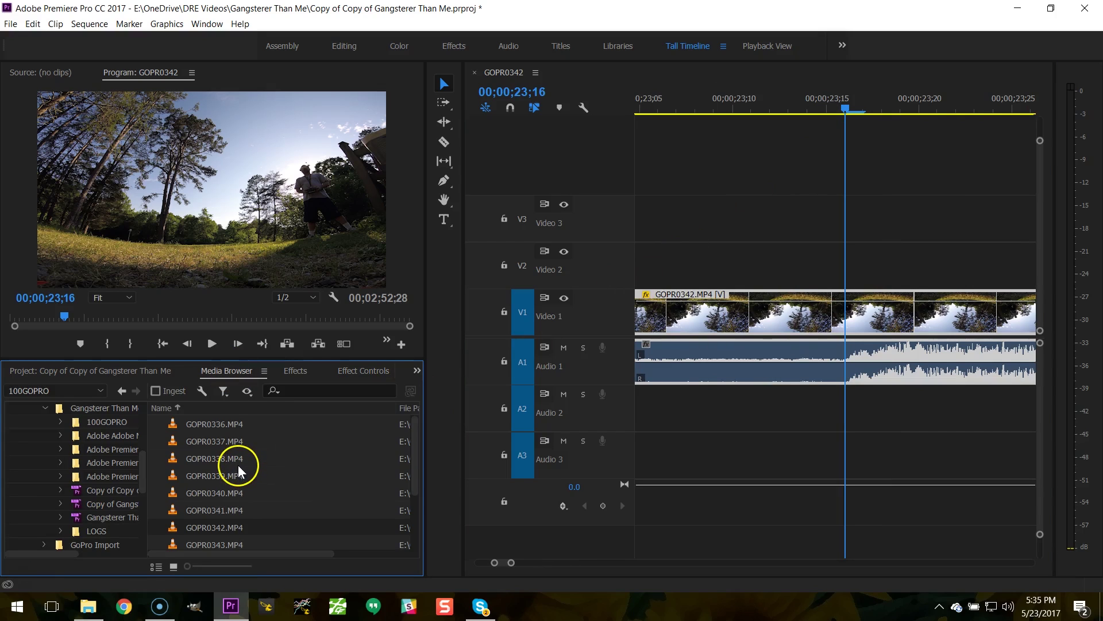
{"action": "scroll", "coordinate": [238, 464], "scroll_direction": "down", "scroll_amount": 3}
Place LOG00009.mp4 on Video 2 at the playhead and apply Scale to Frame Size
{"action": "left_click_drag", "start_coordinate": [197, 529], "coordinate": [845, 256]}
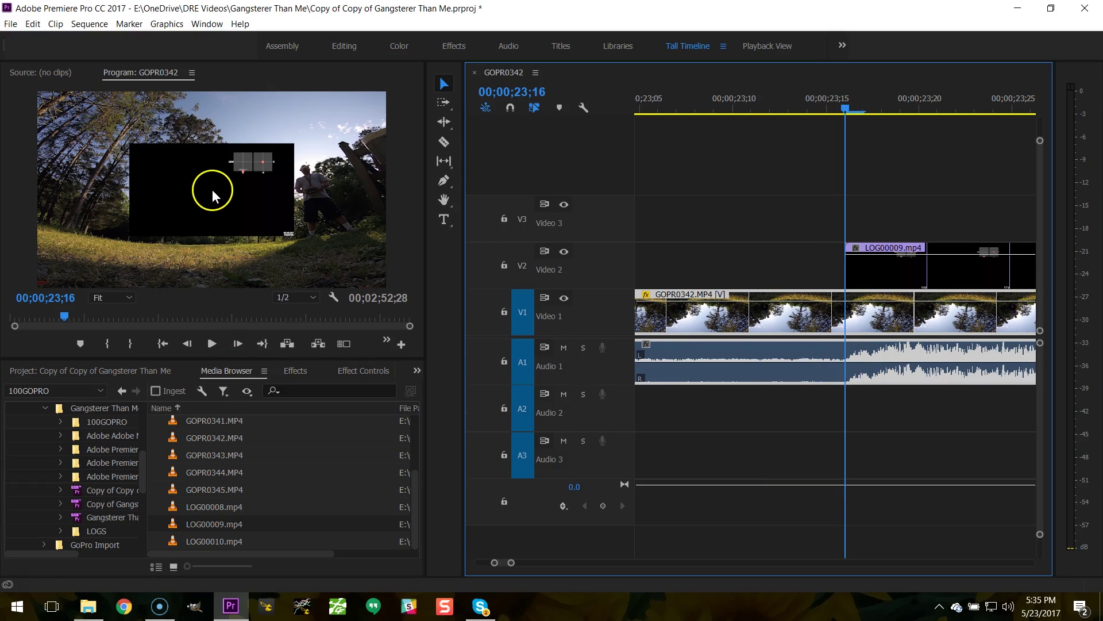
{"action": "right_click", "coordinate": [954, 266]}
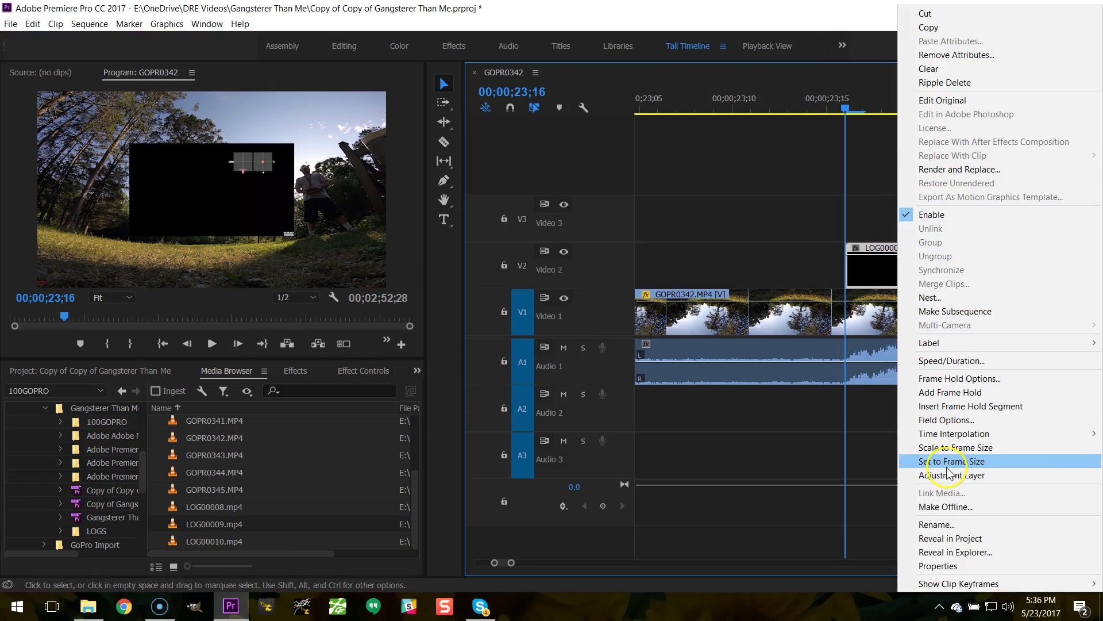
{"action": "left_click", "coordinate": [945, 447]}
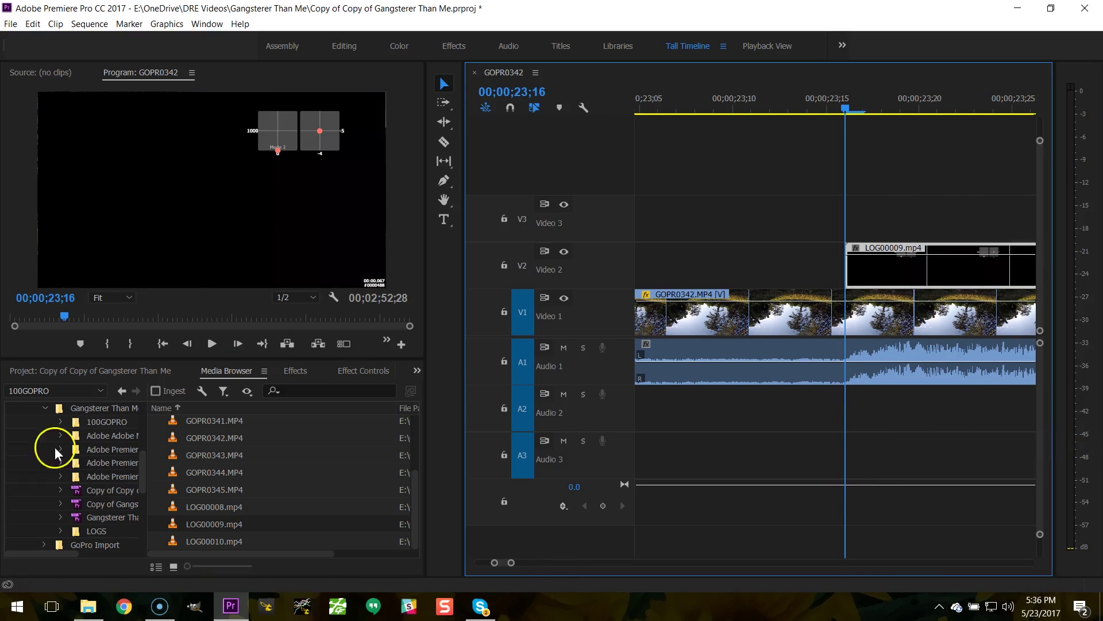
Search the effects for 'key' and apply Color Key to the LOG00009 overlay
{"action": "left_click", "coordinate": [308, 370]}
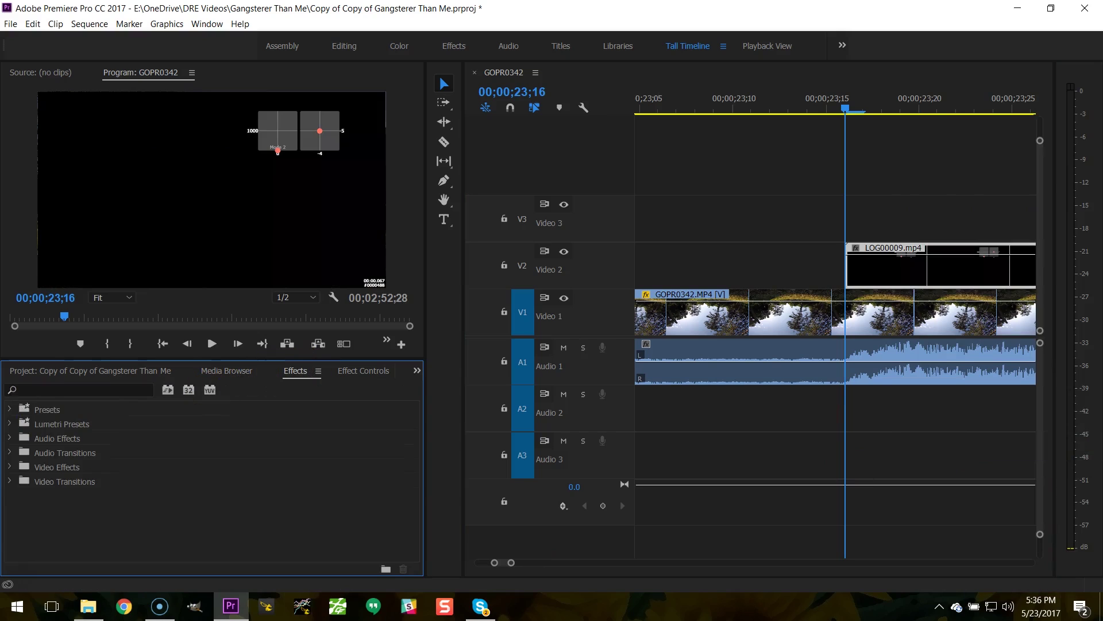
{"action": "left_click", "coordinate": [72, 391]}
{"action": "type", "text": "key"}
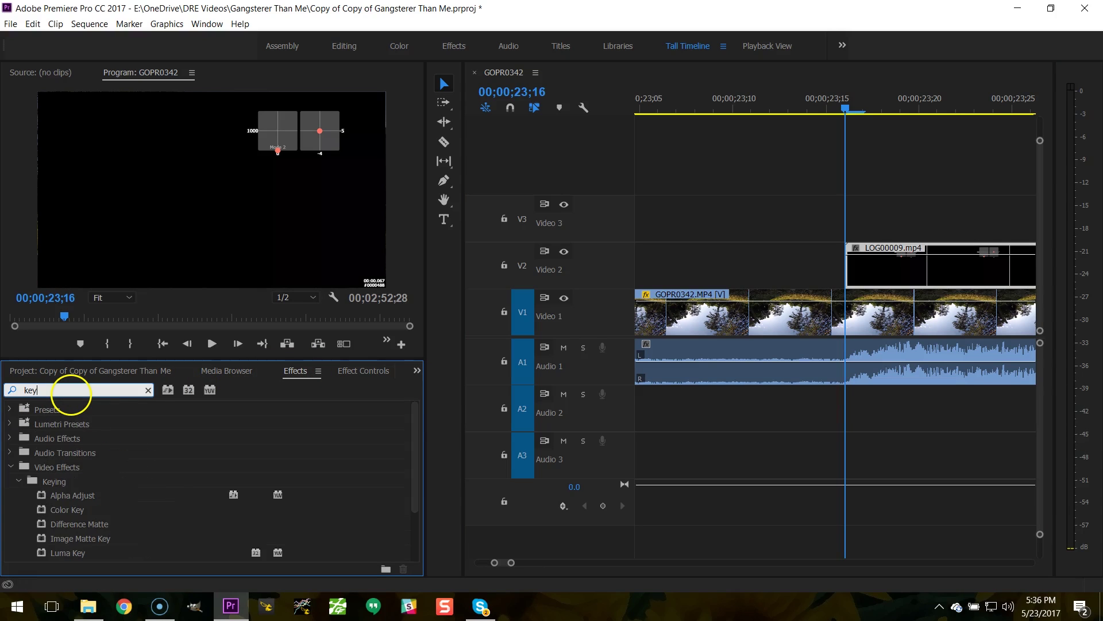
{"action": "left_click", "coordinate": [60, 509]}
{"action": "left_click_drag", "start_coordinate": [60, 510], "coordinate": [877, 271]}
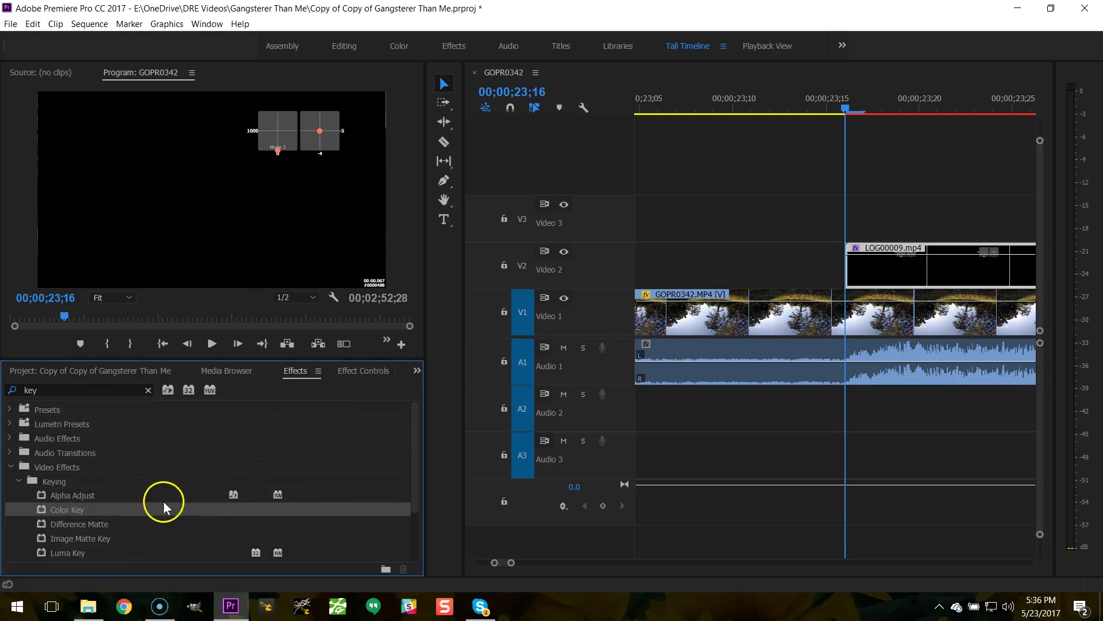
{"action": "left_click", "coordinate": [372, 370]}
{"action": "scroll", "coordinate": [102, 487], "scroll_direction": "down", "scroll_amount": 5}
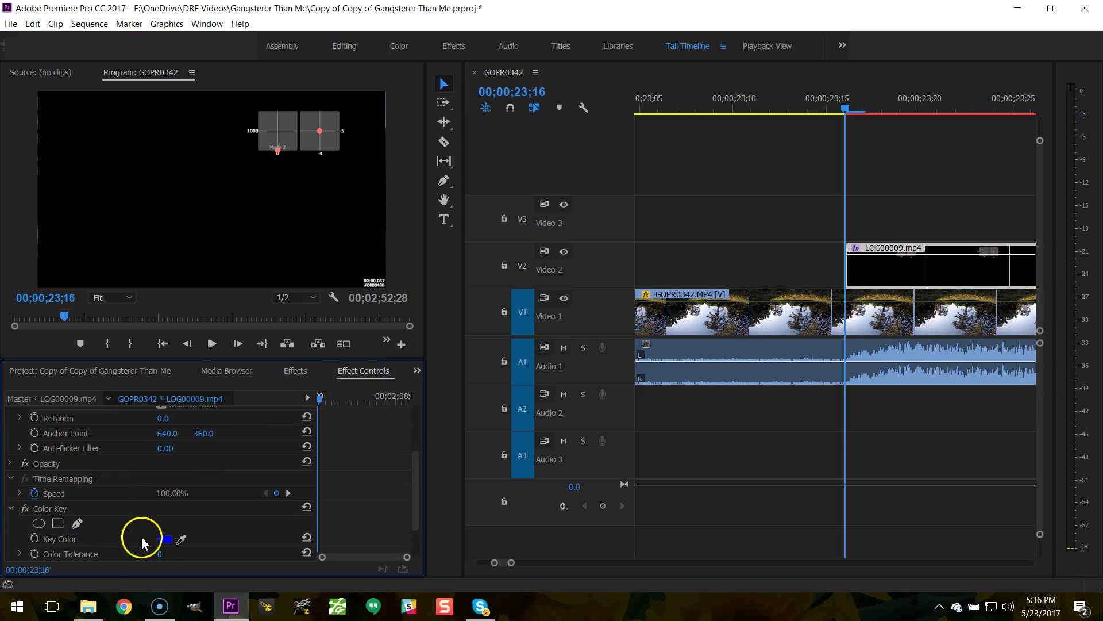
Key out the overlay's black background with Color Tolerance 7 and view the monitor at 100%
{"action": "left_click", "coordinate": [181, 540]}
{"action": "left_click", "coordinate": [175, 171]}
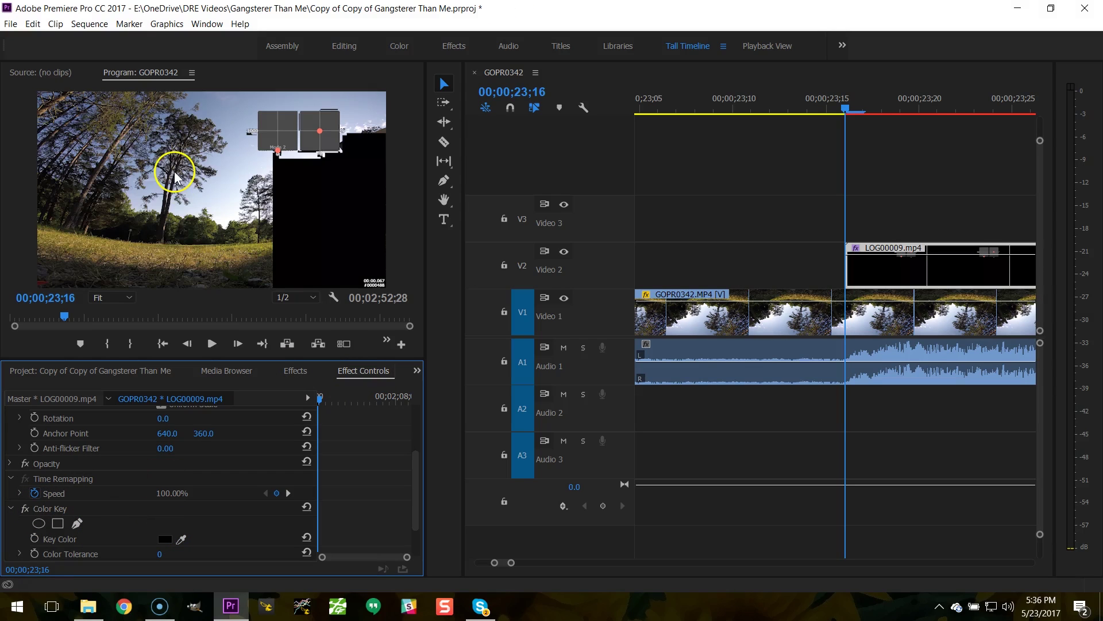
{"action": "scroll", "coordinate": [54, 496], "scroll_direction": "down", "scroll_amount": 2}
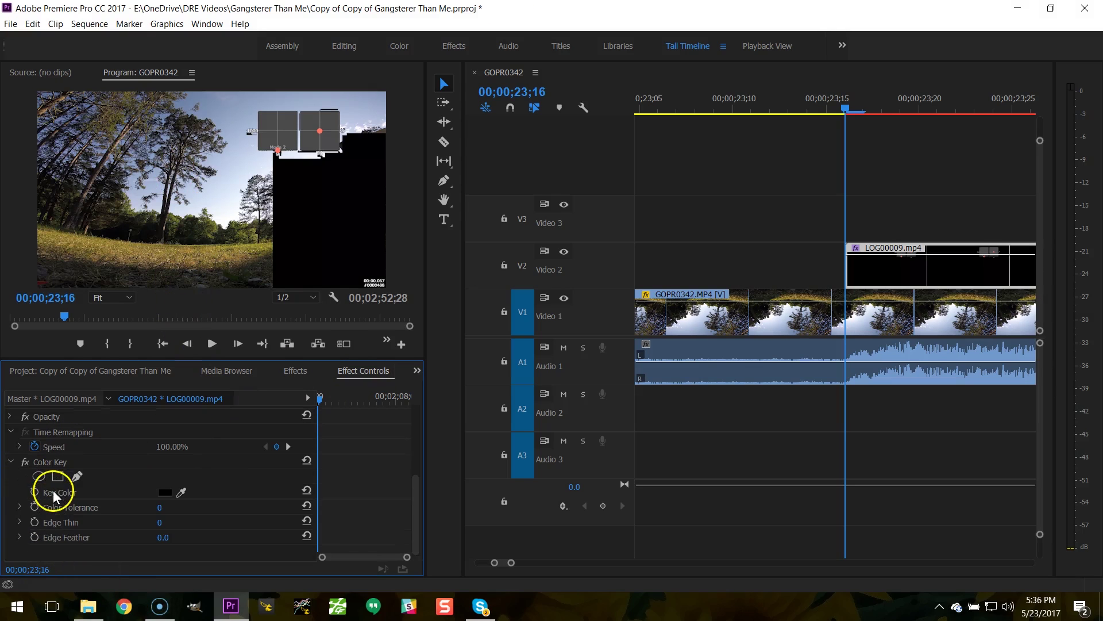
{"action": "left_click", "coordinate": [21, 508]}
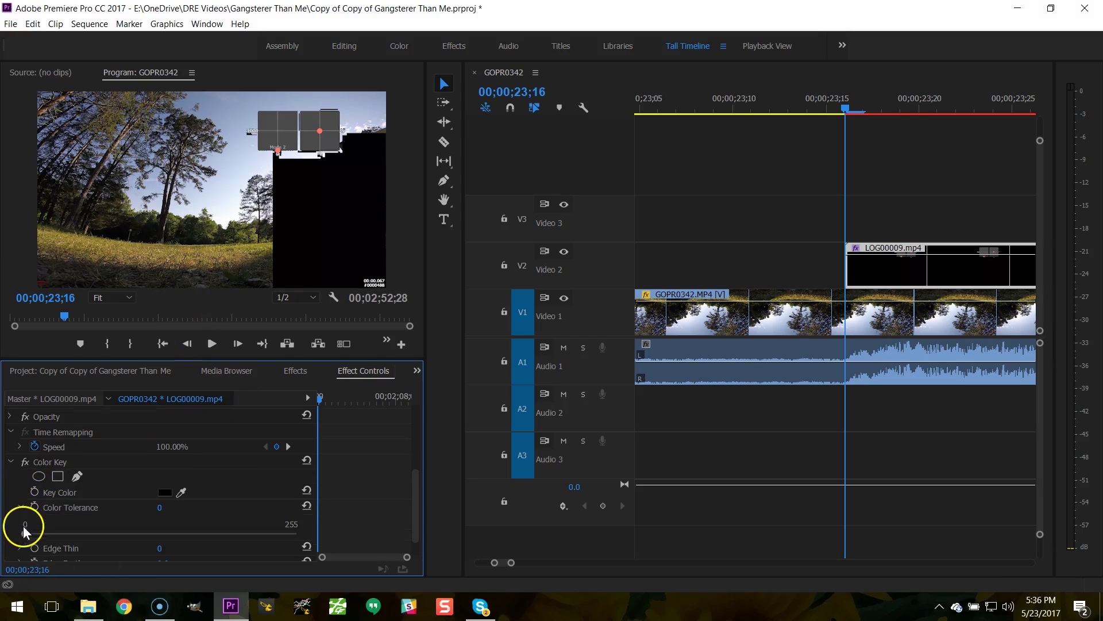
{"action": "left_click_drag", "start_coordinate": [25, 533], "coordinate": [31, 533]}
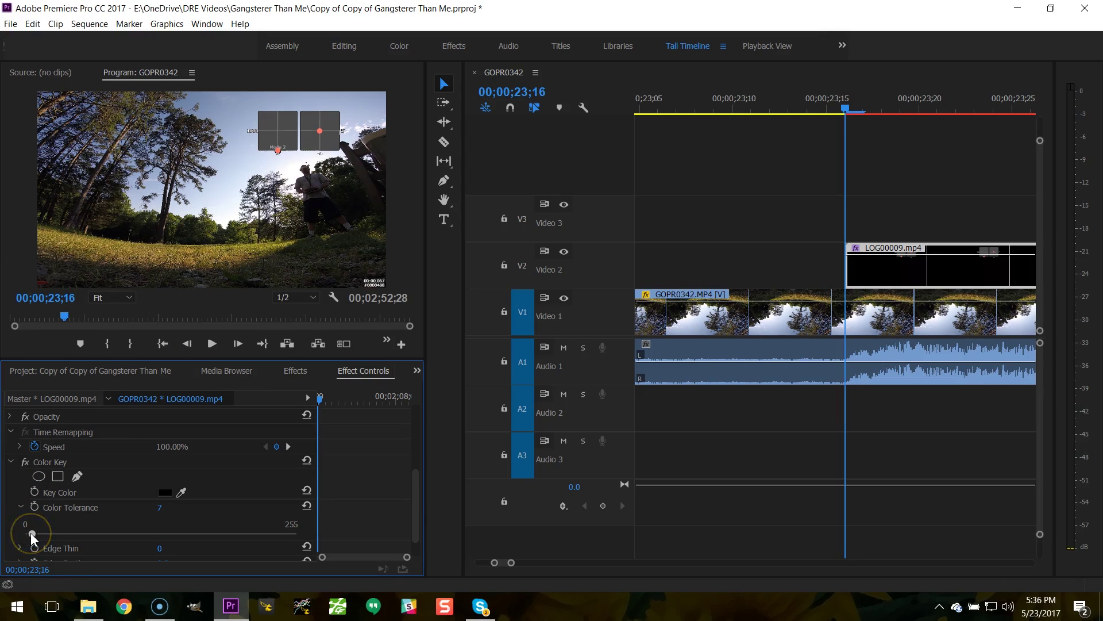
{"action": "left_click", "coordinate": [113, 298]}
{"action": "left_click", "coordinate": [120, 384]}
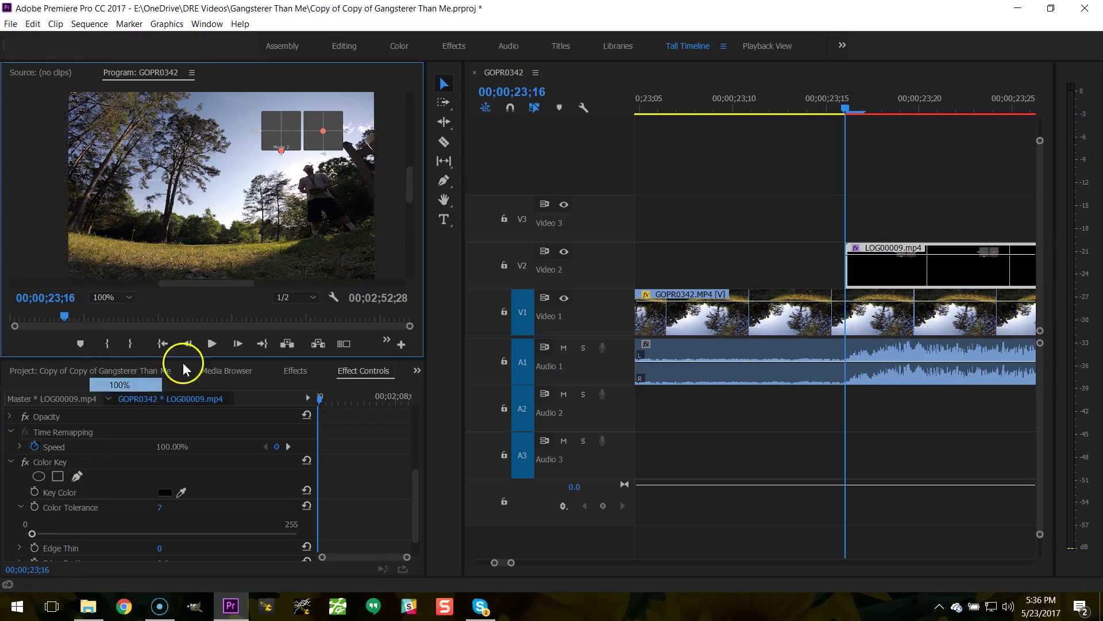
Pan the 100% Program view to the stick graphic and raise Color Tolerance to 25
{"action": "scroll", "coordinate": [411, 177], "scroll_direction": "up", "scroll_amount": 4}
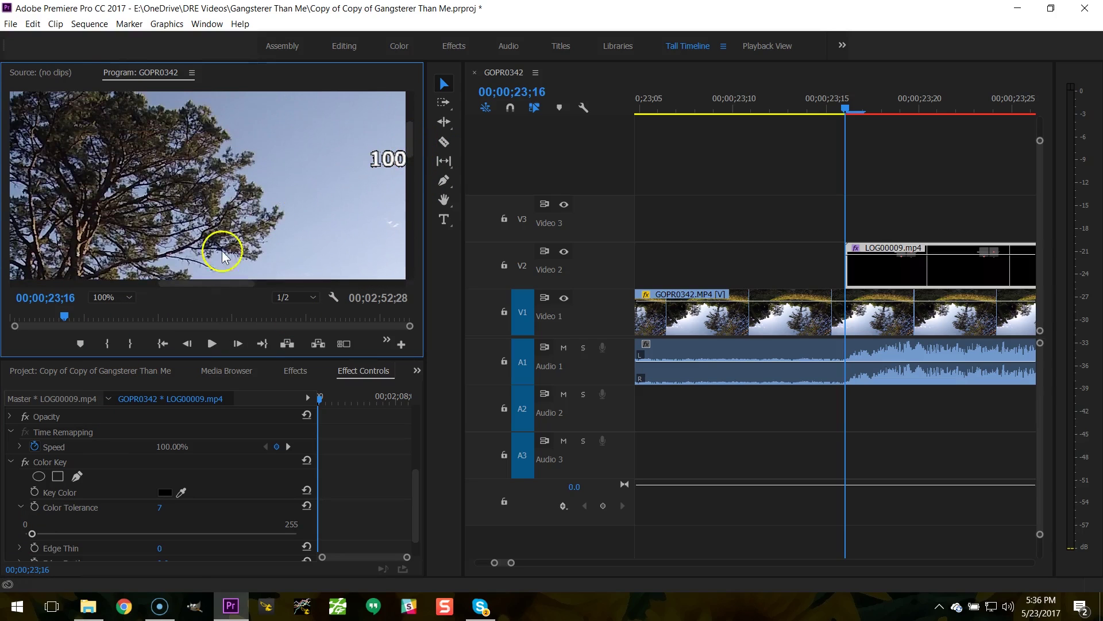
{"action": "left_click_drag", "start_coordinate": [162, 281], "coordinate": [230, 288]}
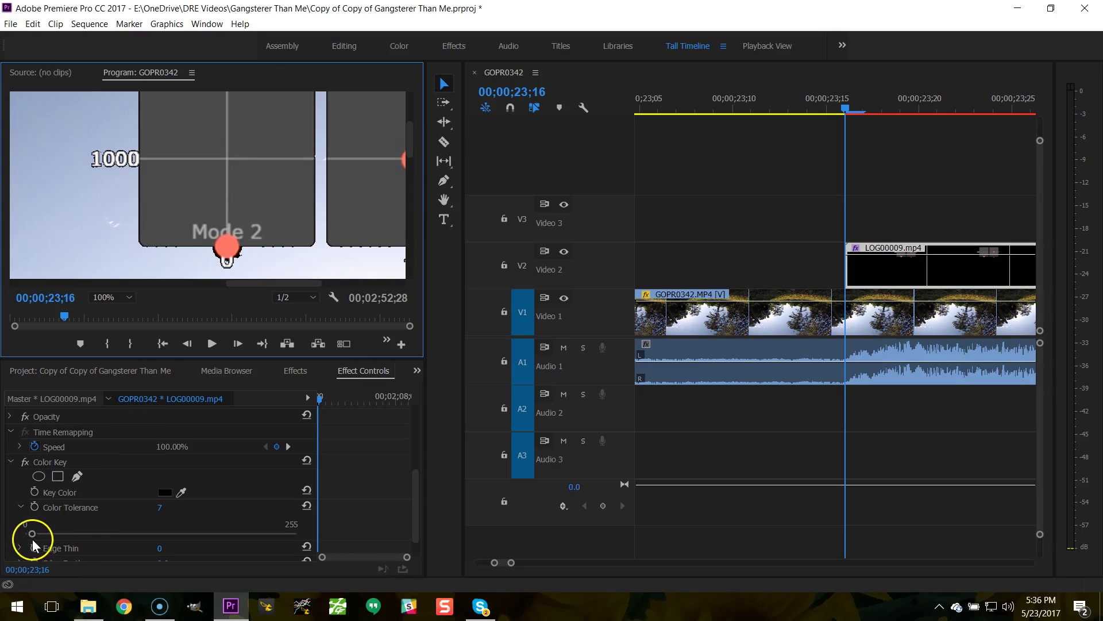
{"action": "left_click_drag", "start_coordinate": [30, 530], "coordinate": [49, 541]}
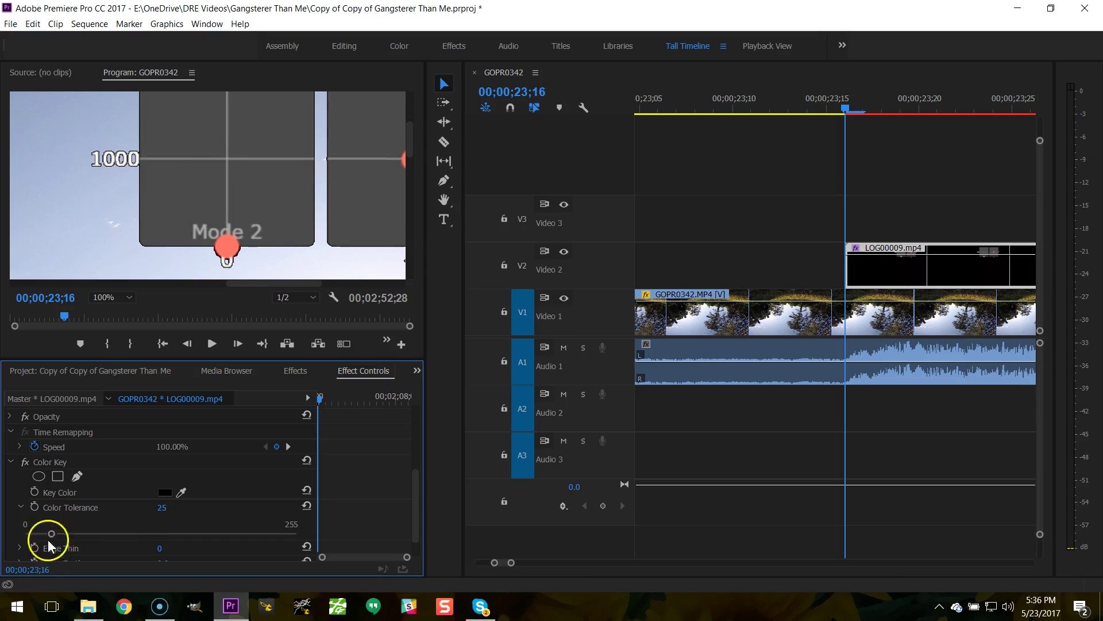
{"action": "left_click", "coordinate": [20, 548]}
{"action": "scroll", "coordinate": [411, 492], "scroll_direction": "down", "scroll_amount": 2}
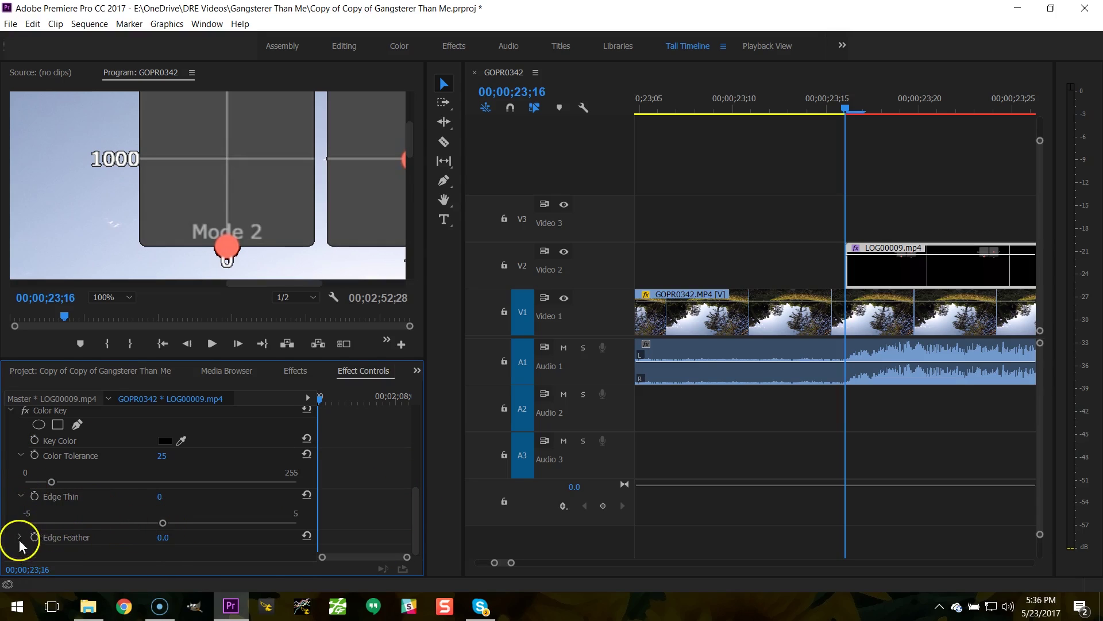
Set Color Key Edge Feather to 0.7 and lower Edge Thin step by step to -3
{"action": "scroll", "coordinate": [250, 517], "scroll_direction": "down", "scroll_amount": 1}
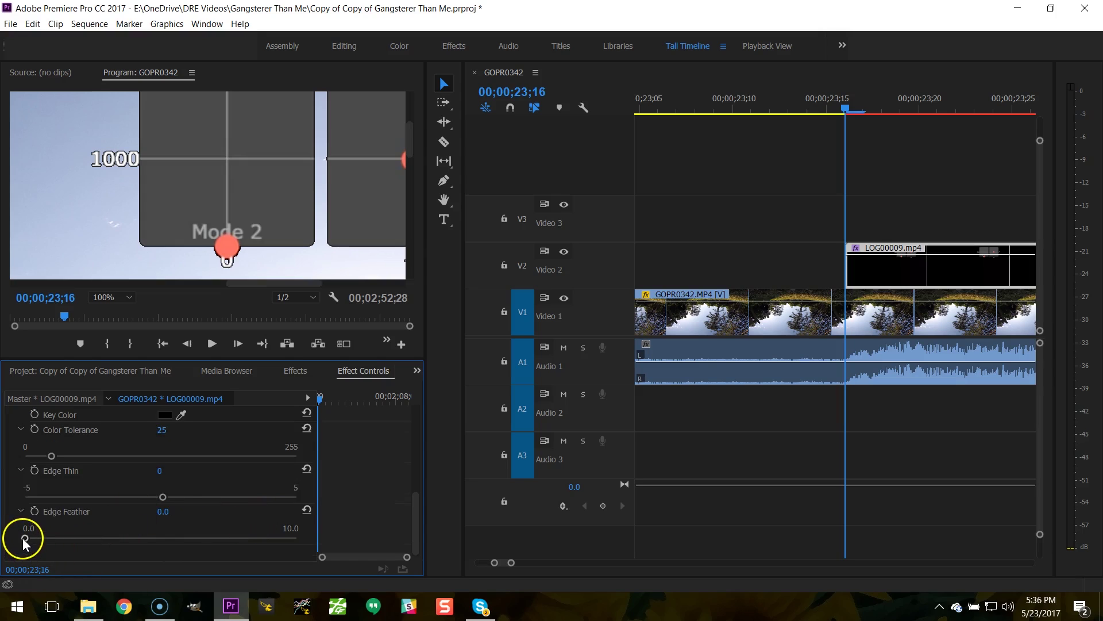
{"action": "mouse_move", "coordinate": [30, 537]}
{"action": "left_mouse_down"}
{"action": "mouse_move", "coordinate": [52, 537]}
{"action": "mouse_move", "coordinate": [21, 532]}
{"action": "mouse_move", "coordinate": [43, 532]}
{"action": "left_mouse_up"}
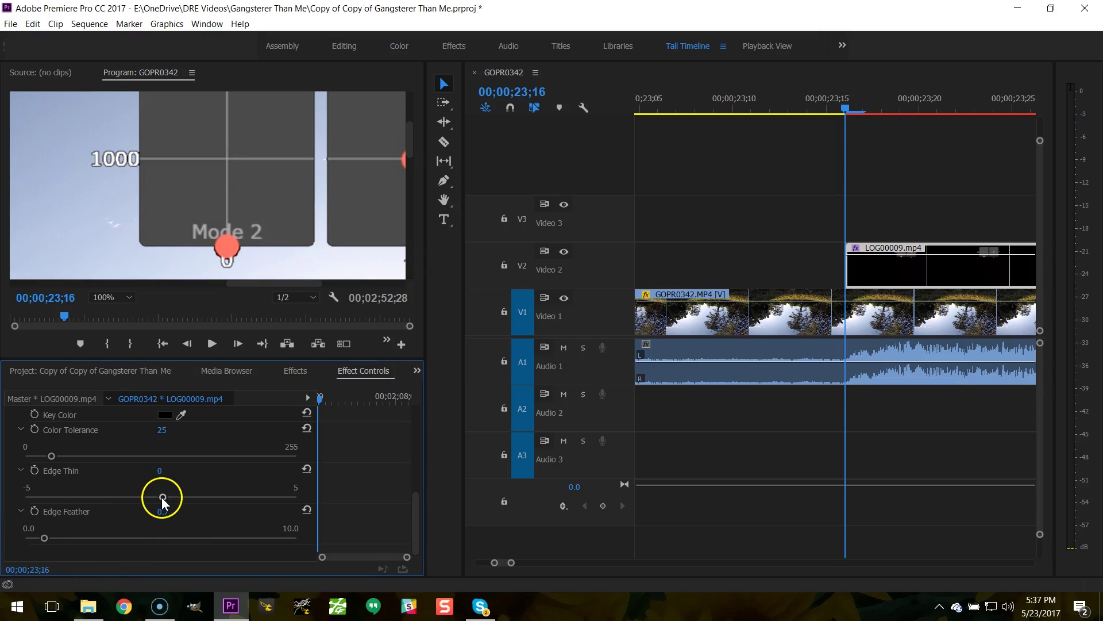
{"action": "mouse_move", "coordinate": [148, 498]}
{"action": "left_mouse_down"}
{"action": "mouse_move", "coordinate": [176, 498]}
{"action": "mouse_move", "coordinate": [137, 499]}
{"action": "left_mouse_up"}
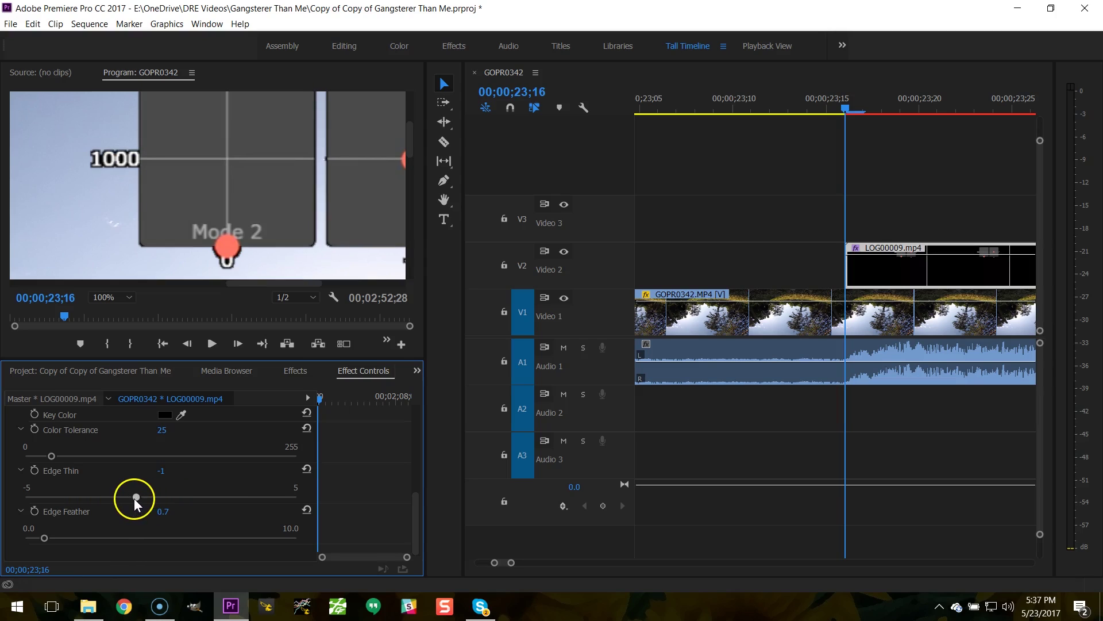
{"action": "left_click_drag", "start_coordinate": [123, 497], "coordinate": [95, 499]}
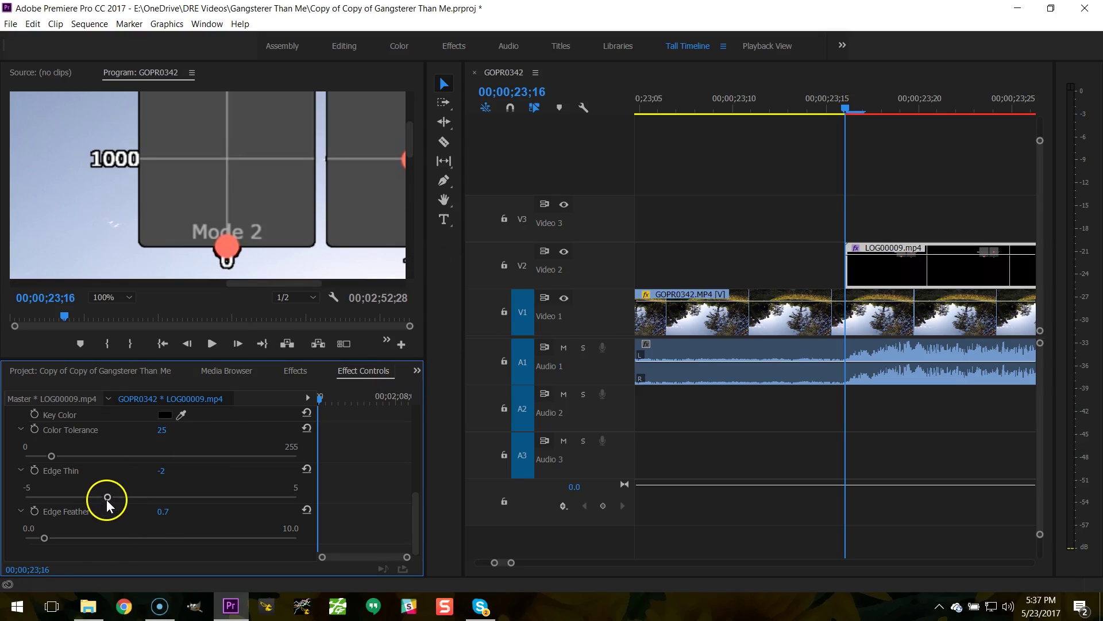
{"action": "left_click_drag", "start_coordinate": [107, 500], "coordinate": [84, 501]}
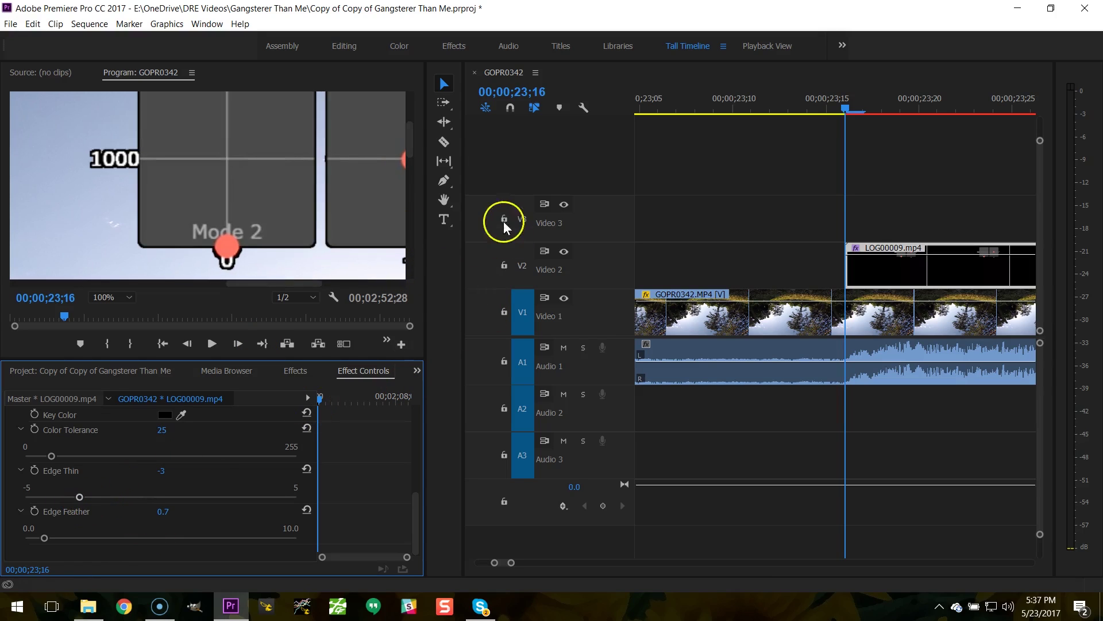
{"action": "mouse_move", "coordinate": [412, 148]}
{"action": "left_mouse_down"}
{"action": "mouse_move", "coordinate": [419, 131]}
{"action": "mouse_move", "coordinate": [415, 154]}
{"action": "left_mouse_up"}
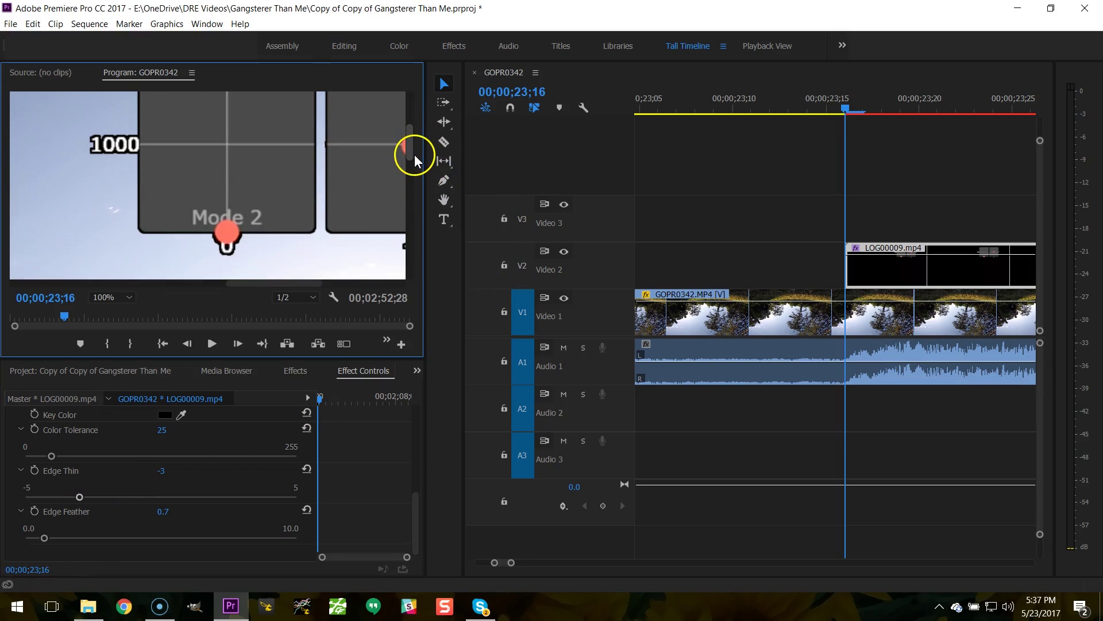
Fit the whole frame in the Program monitor and turn on Safe Margins guides
{"action": "left_click", "coordinate": [127, 307]}
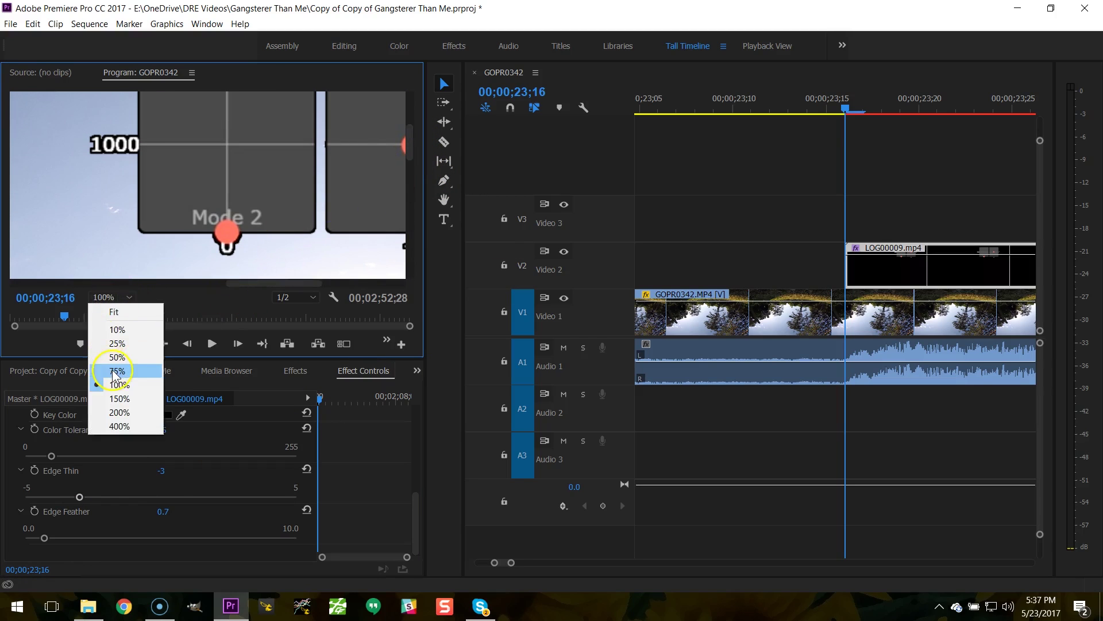
{"action": "left_click", "coordinate": [107, 309]}
{"action": "scroll", "coordinate": [203, 462], "scroll_direction": "up", "scroll_amount": 3}
{"action": "left_click", "coordinate": [203, 458]}
{"action": "right_click", "coordinate": [184, 191]}
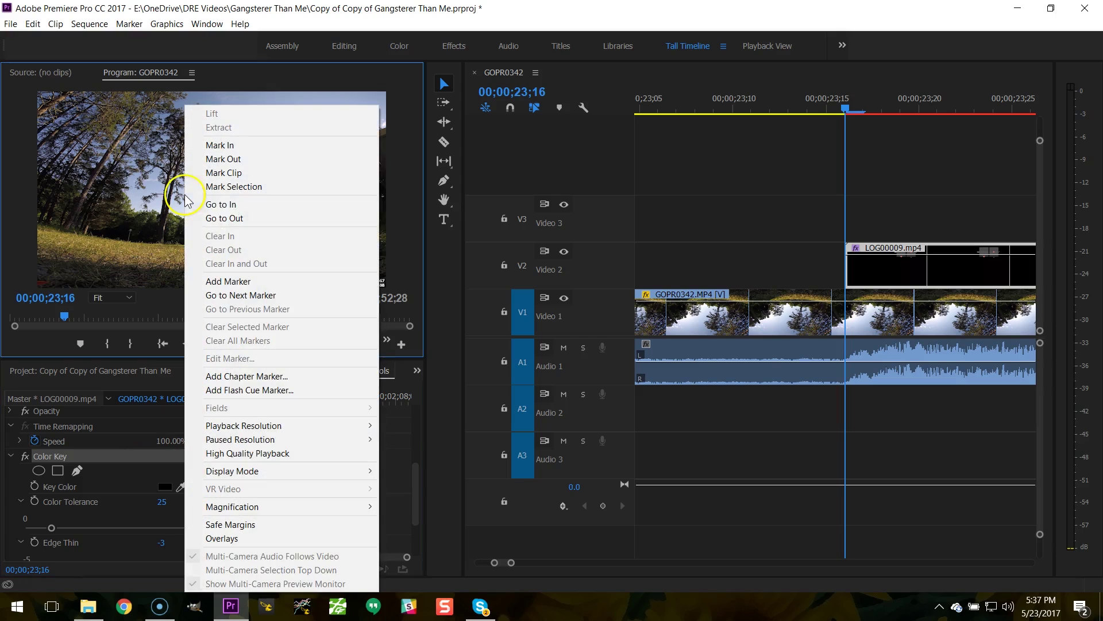
{"action": "left_click", "coordinate": [233, 524]}
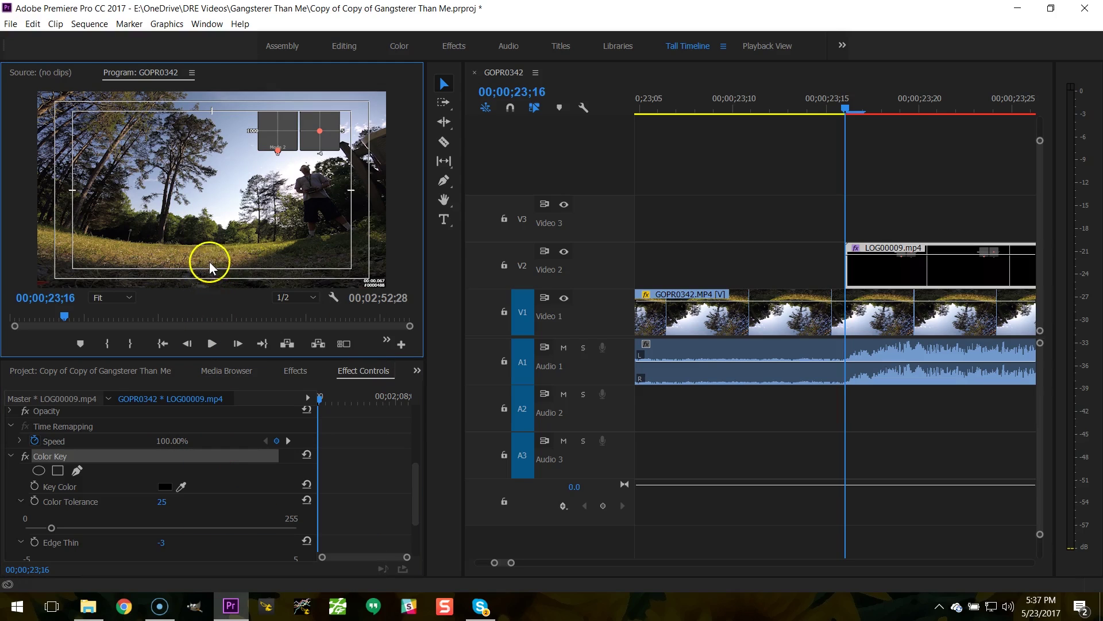
Scrub the overlay's Position X from 848 down to 678, keeping Y at 760
{"action": "scroll", "coordinate": [87, 436], "scroll_direction": "up", "scroll_amount": 5}
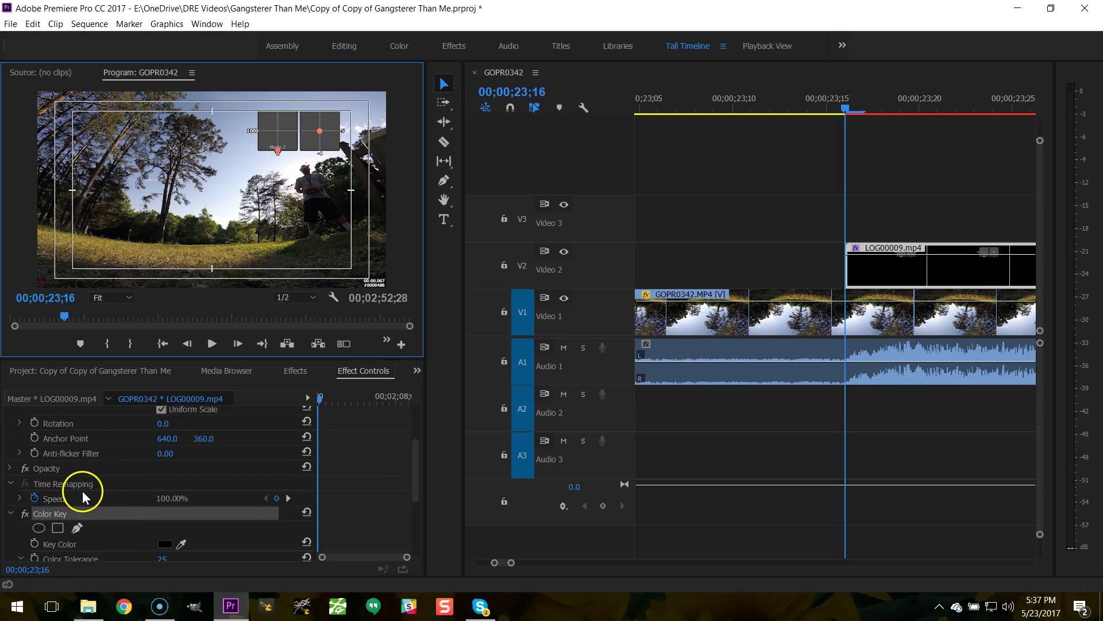
{"action": "scroll", "coordinate": [131, 450], "scroll_direction": "up", "scroll_amount": 4}
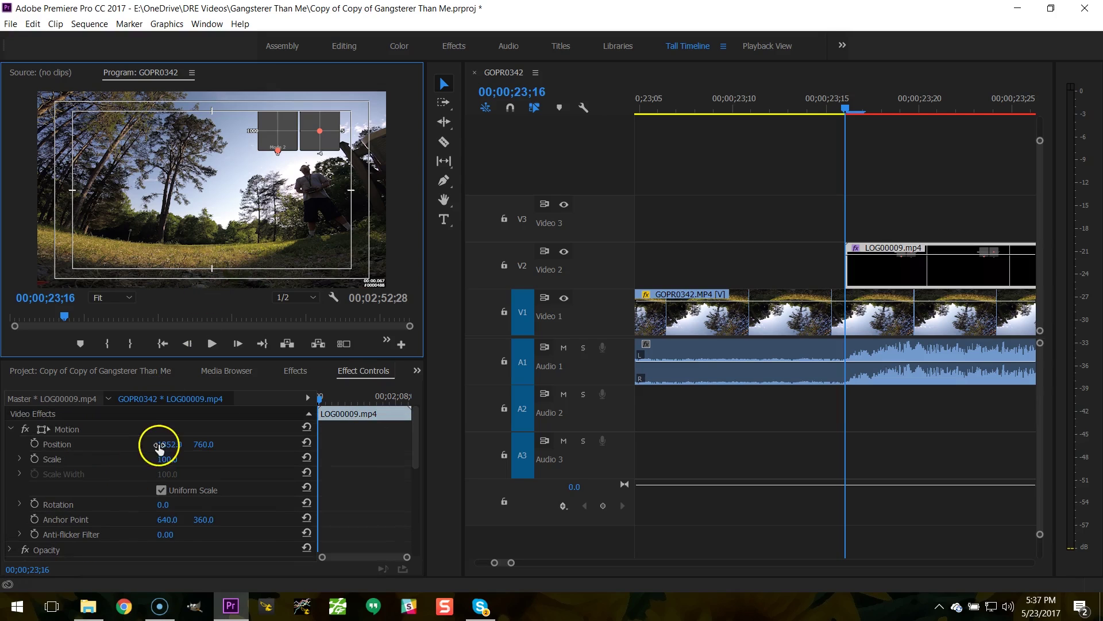
{"action": "left_click_drag", "start_coordinate": [172, 443], "coordinate": [77, 458]}
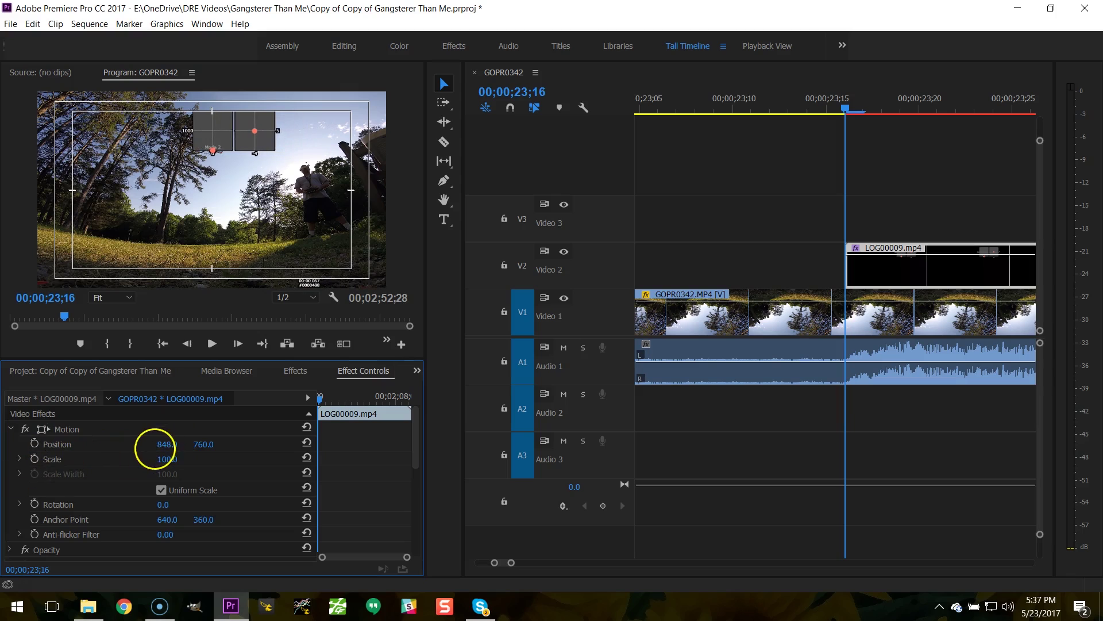
{"action": "mouse_move", "coordinate": [155, 448]}
{"action": "left_mouse_down"}
{"action": "mouse_move", "coordinate": [34, 480]}
{"action": "mouse_move", "coordinate": [173, 444]}
{"action": "left_mouse_up"}
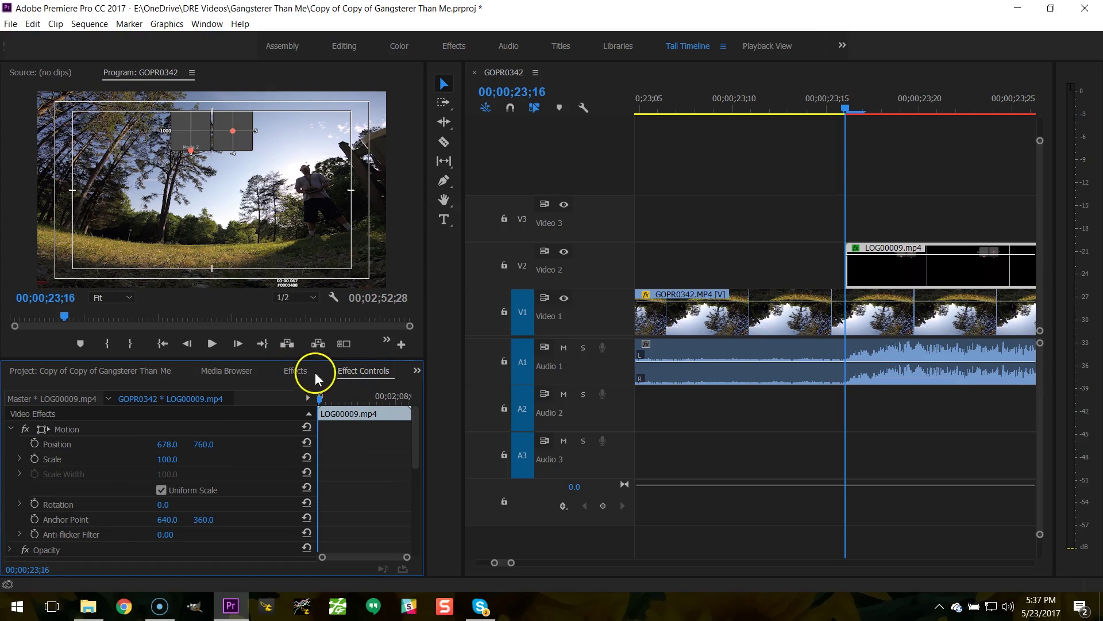
Search for 'crop' and apply the Crop effect to the LOG00009 clip
{"action": "left_click", "coordinate": [297, 372]}
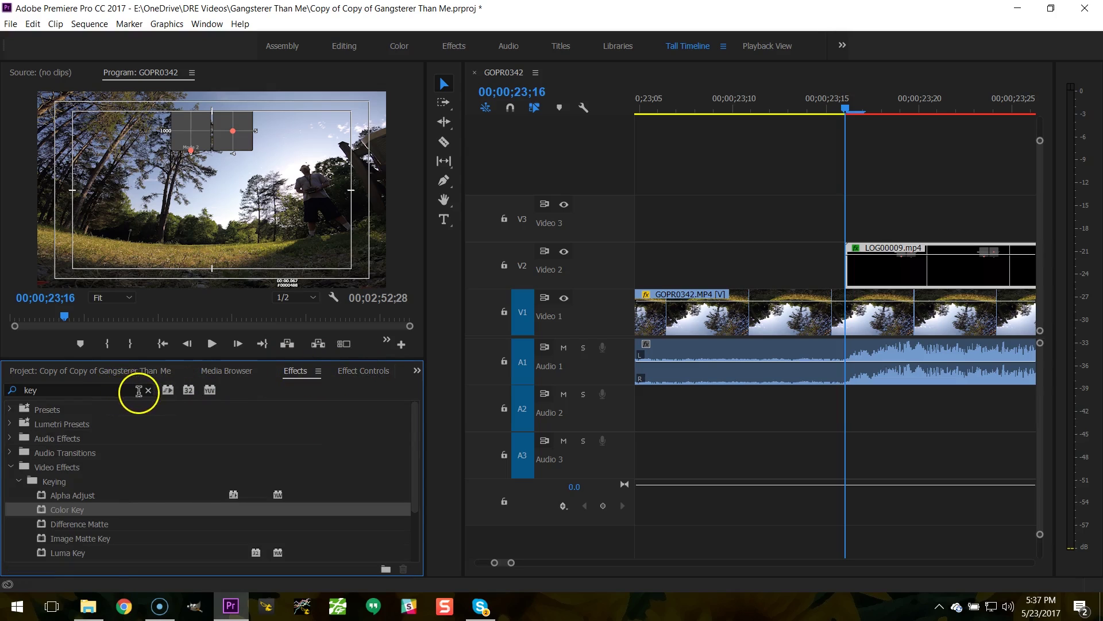
{"action": "left_click", "coordinate": [139, 391]}
{"action": "type", "text": "crop"}
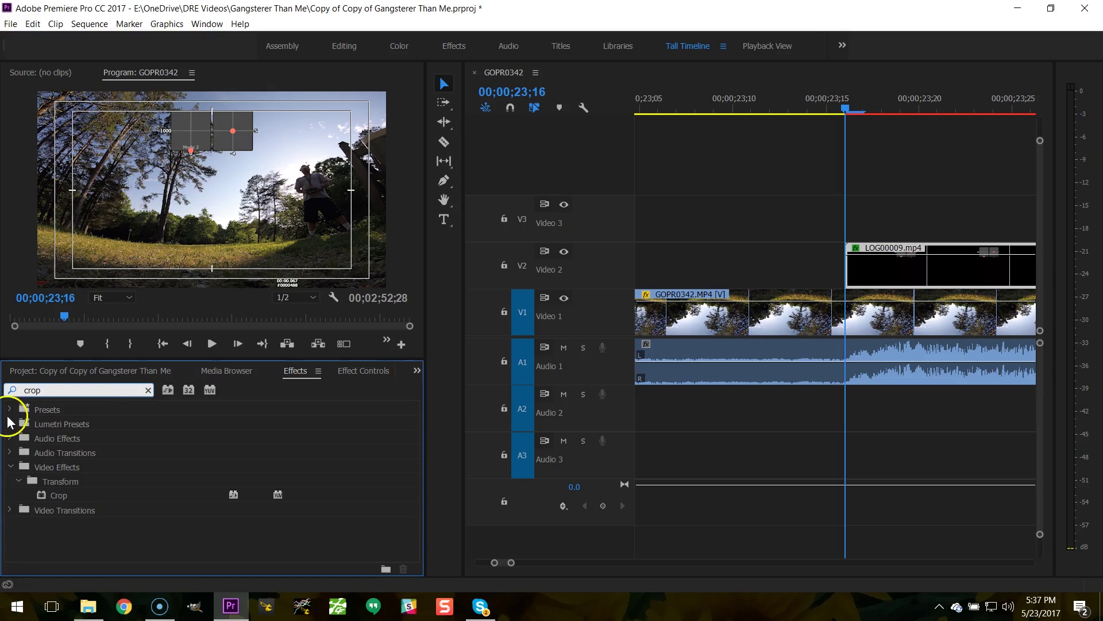
{"action": "left_click_drag", "start_coordinate": [58, 498], "coordinate": [977, 266]}
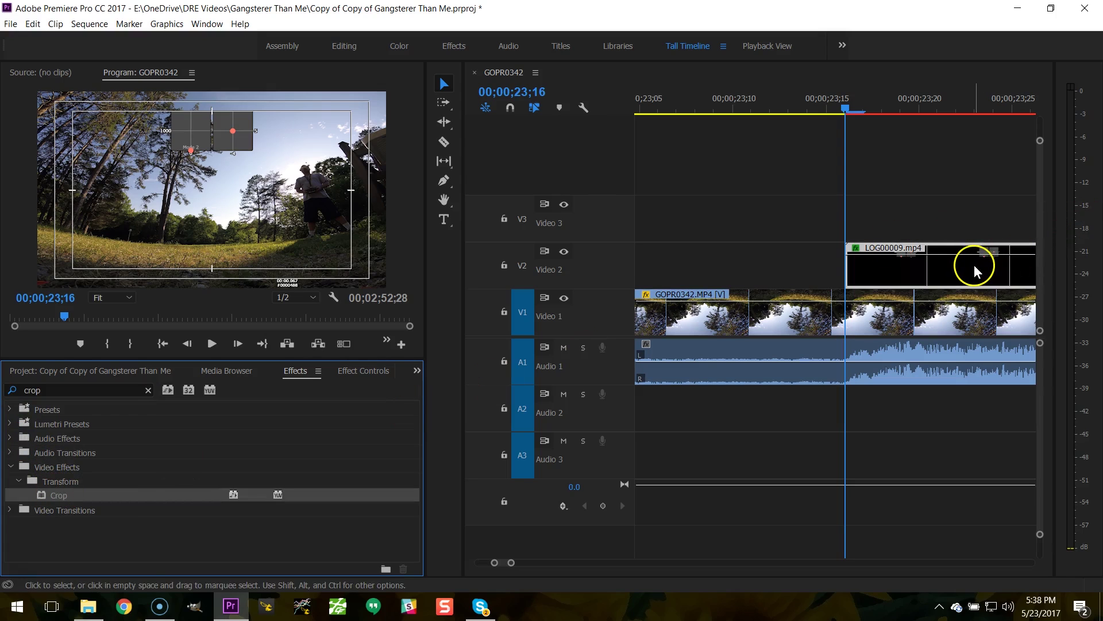
{"action": "left_click", "coordinate": [354, 370]}
{"action": "scroll", "coordinate": [40, 457], "scroll_direction": "down", "scroll_amount": 10}
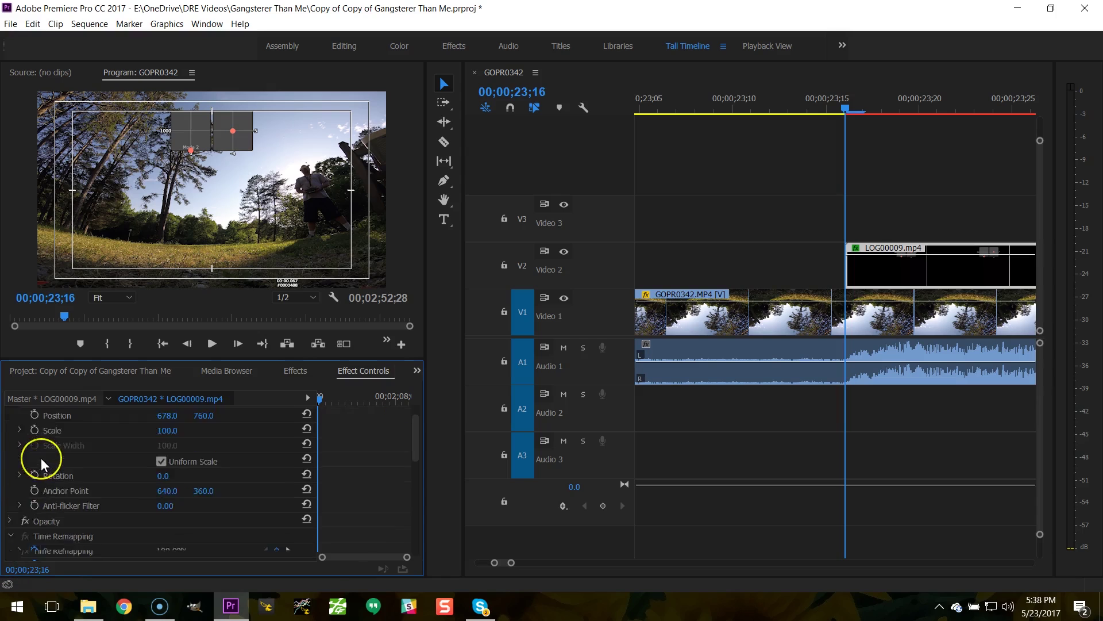
{"action": "scroll", "coordinate": [40, 457], "scroll_direction": "down", "scroll_amount": 3}
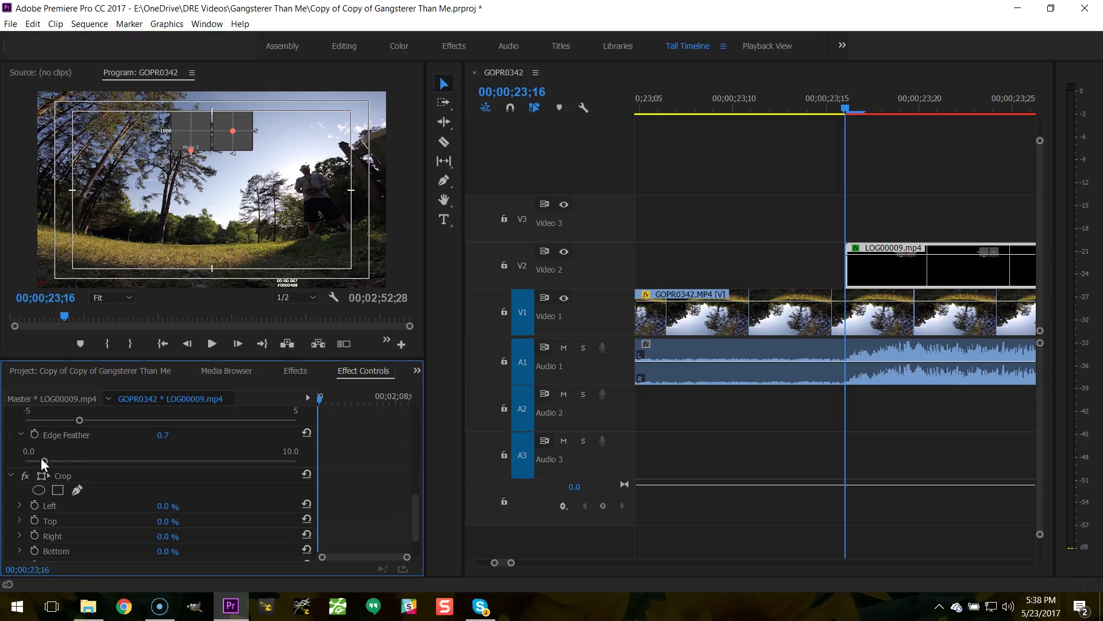
Crop the overlay's left side to 59.1% and its top to 8.7%
{"action": "left_click", "coordinate": [20, 505]}
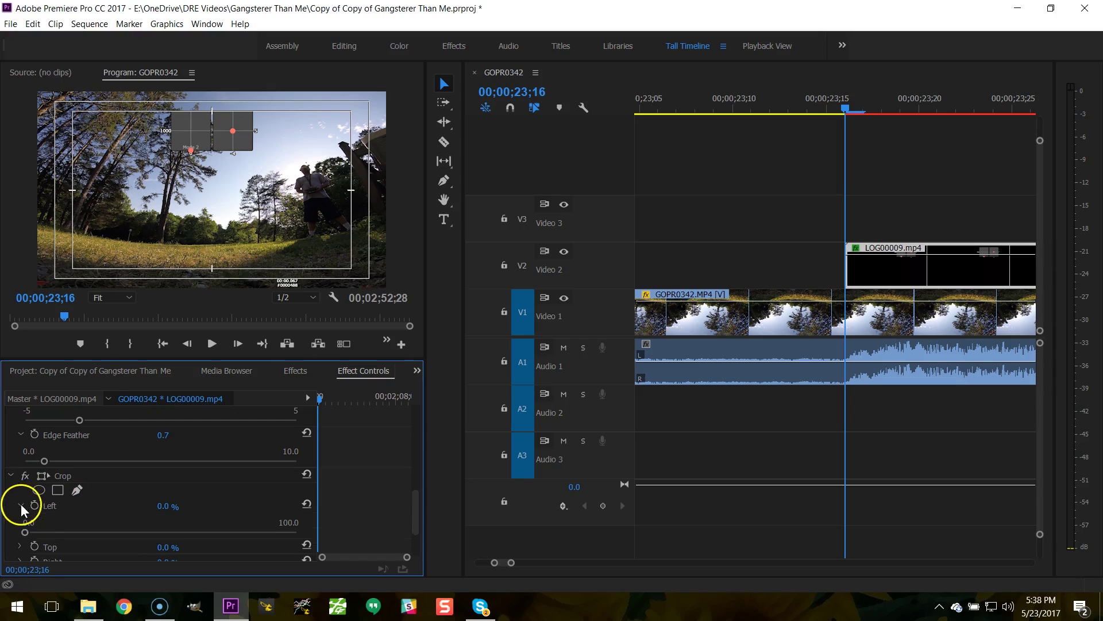
{"action": "left_click_drag", "start_coordinate": [25, 528], "coordinate": [99, 528]}
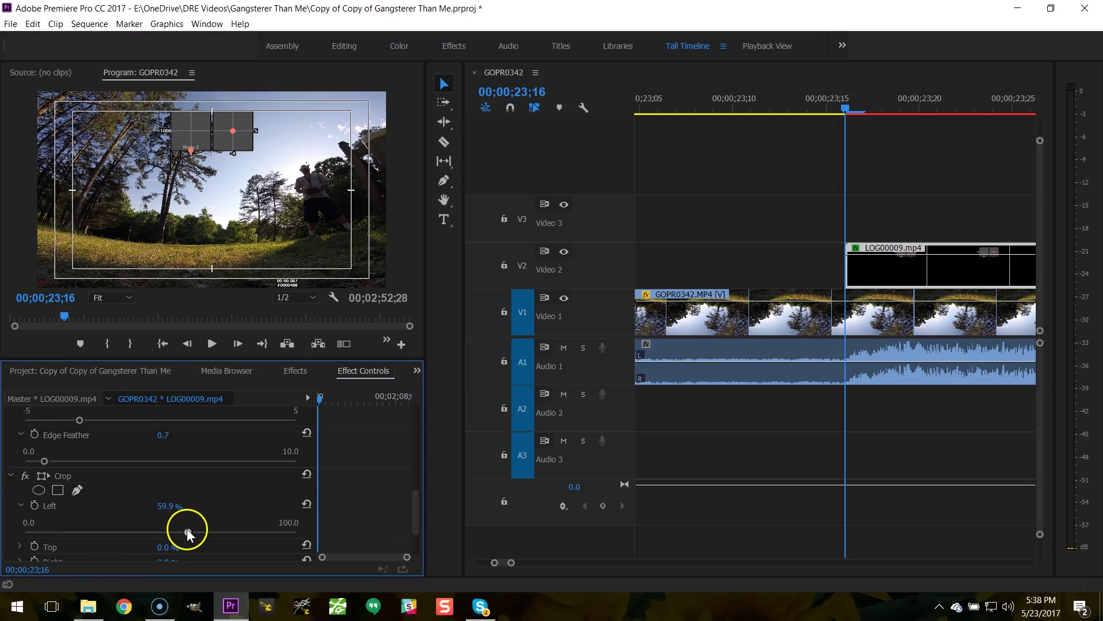
{"action": "left_click_drag", "start_coordinate": [92, 529], "coordinate": [8, 532]}
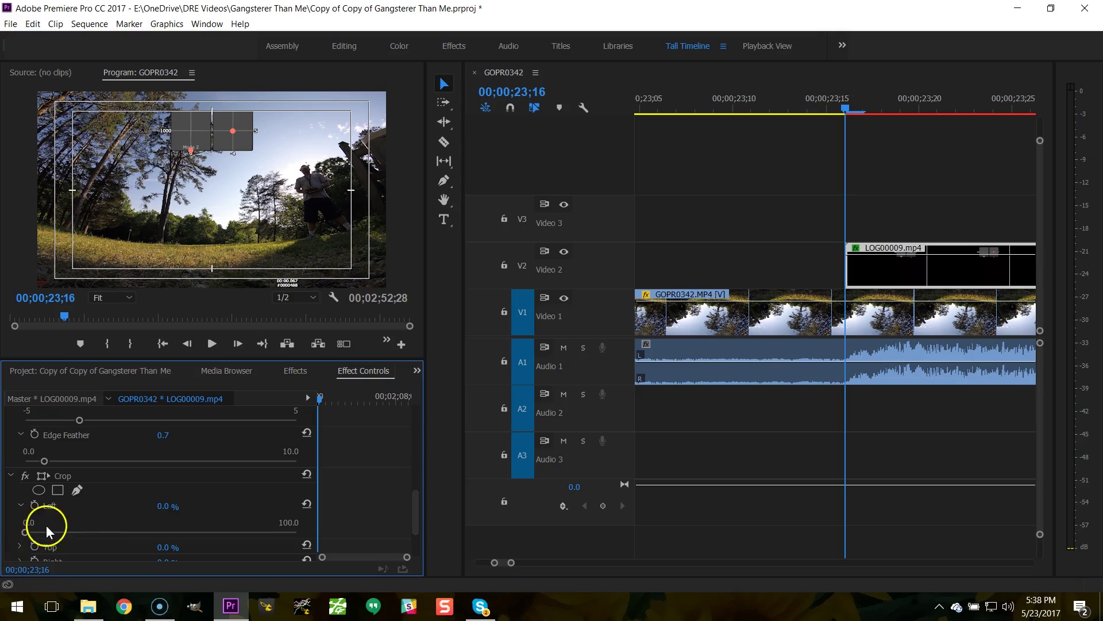
{"action": "scroll", "coordinate": [39, 529], "scroll_direction": "down", "scroll_amount": 1}
{"action": "left_click_drag", "start_coordinate": [23, 502], "coordinate": [188, 485]}
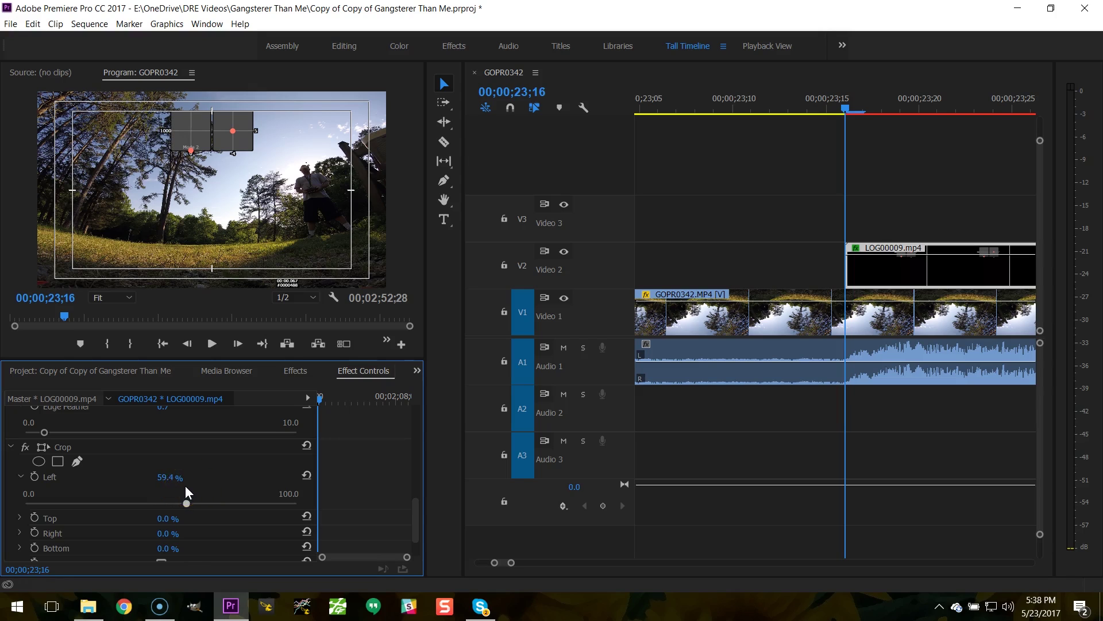
{"action": "left_click", "coordinate": [47, 513]}
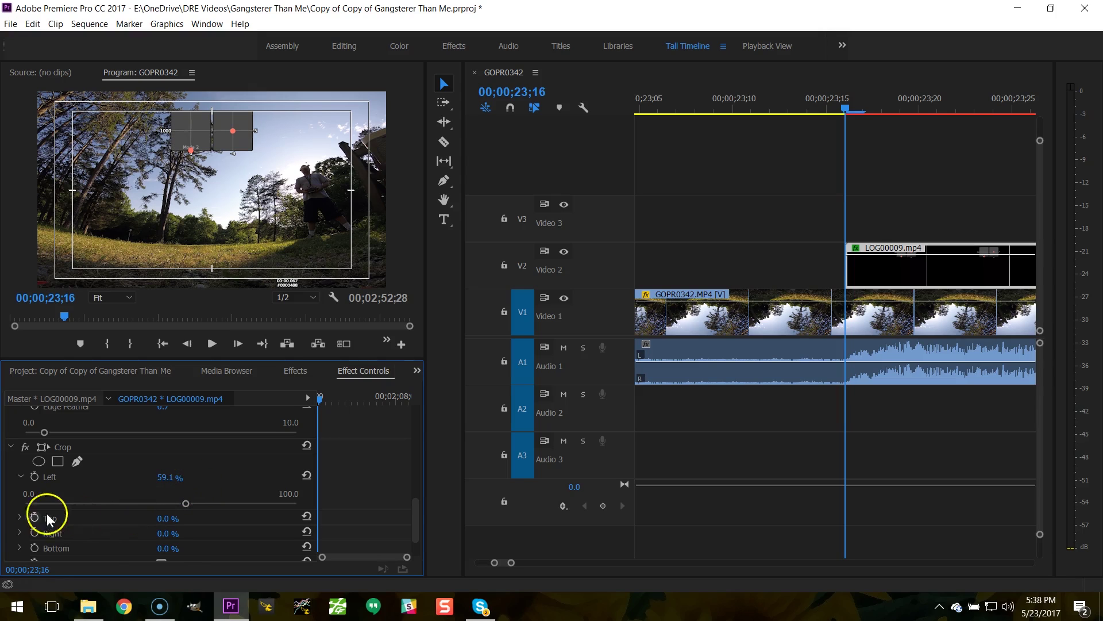
{"action": "left_click", "coordinate": [19, 517]}
{"action": "mouse_move", "coordinate": [26, 544]}
{"action": "left_mouse_down"}
{"action": "mouse_move", "coordinate": [57, 544]}
{"action": "mouse_move", "coordinate": [46, 545]}
{"action": "left_mouse_up"}
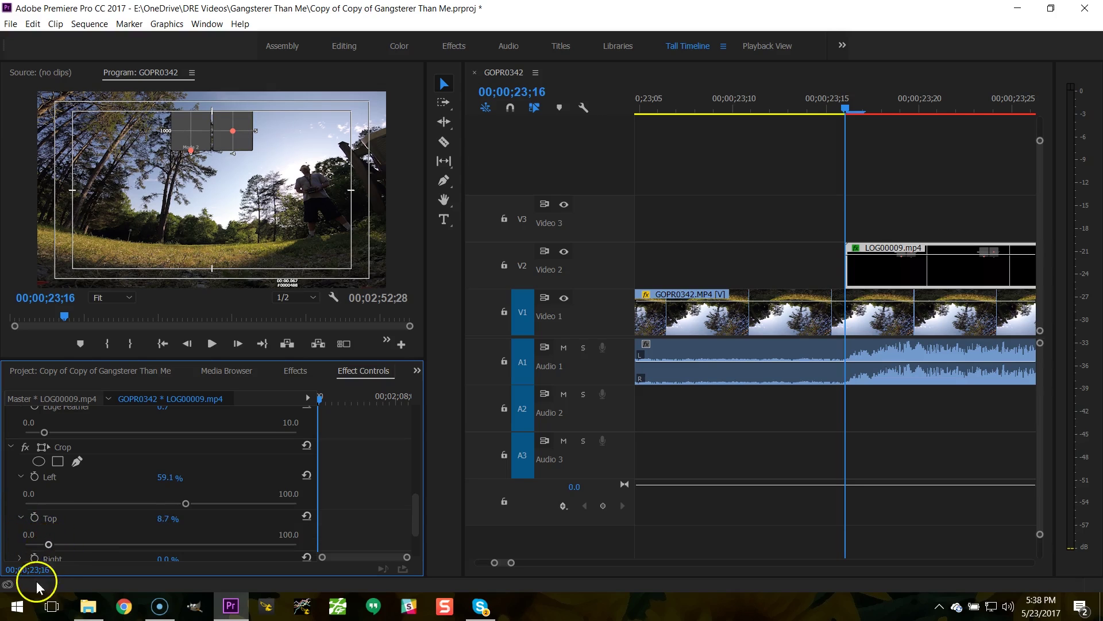
Crop the overlay's right side to 9.2% and its bottom to 65.2%
{"action": "scroll", "coordinate": [65, 492], "scroll_direction": "down", "scroll_amount": 3}
{"action": "left_click", "coordinate": [20, 492]}
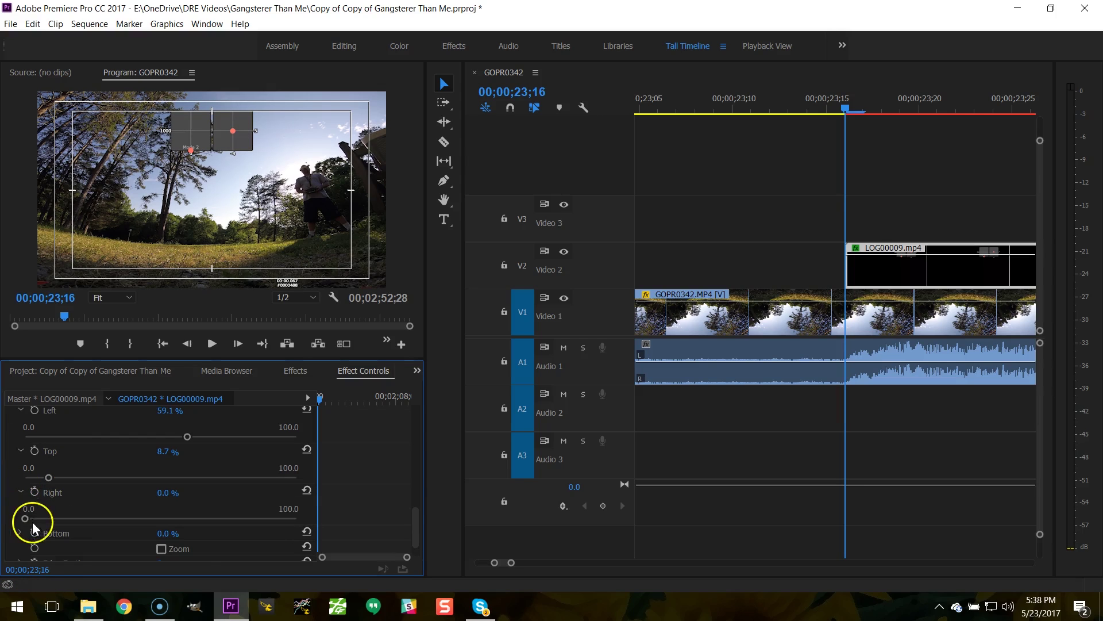
{"action": "left_click_drag", "start_coordinate": [23, 518], "coordinate": [50, 517]}
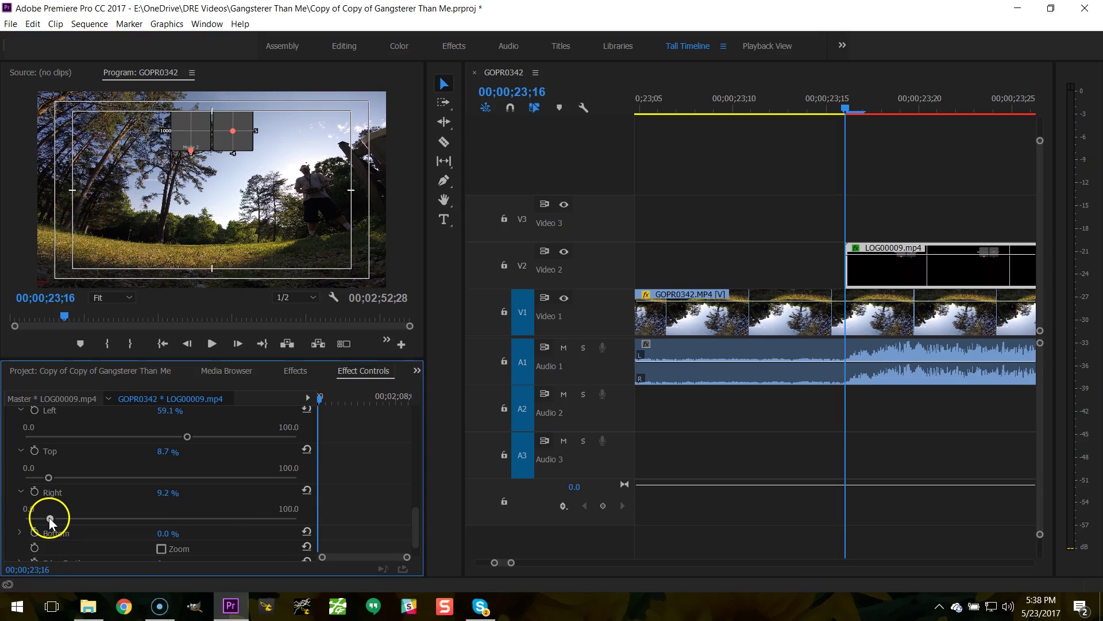
{"action": "left_click", "coordinate": [21, 532]}
{"action": "left_click_drag", "start_coordinate": [25, 516], "coordinate": [82, 517]}
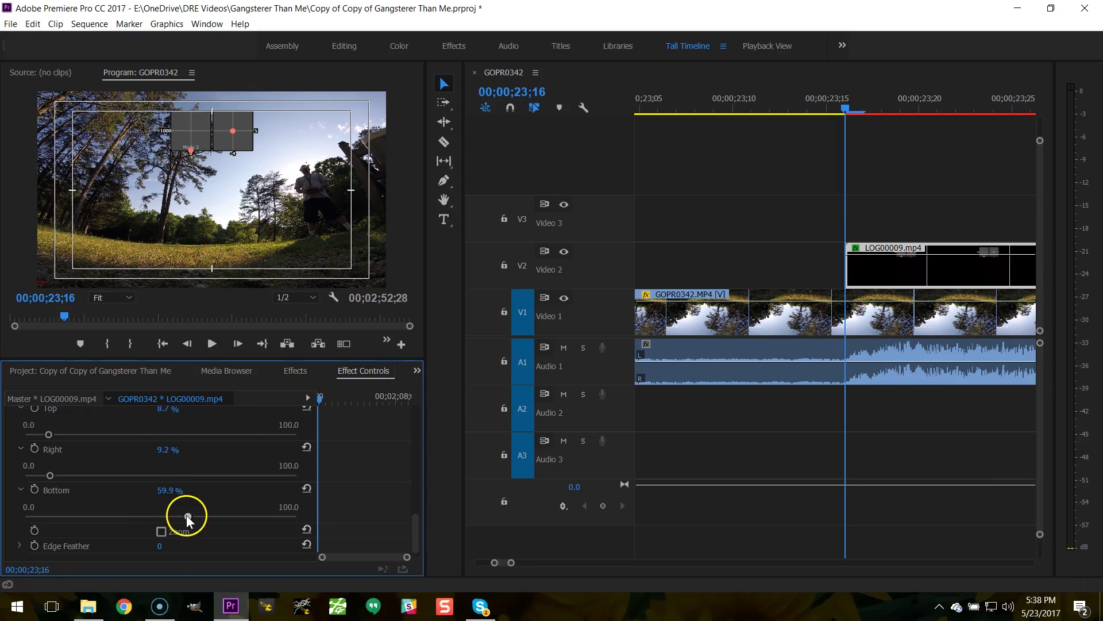
{"action": "mouse_move", "coordinate": [186, 515]}
{"action": "left_mouse_down"}
{"action": "mouse_move", "coordinate": [221, 512]}
{"action": "mouse_move", "coordinate": [201, 514]}
{"action": "left_mouse_up"}
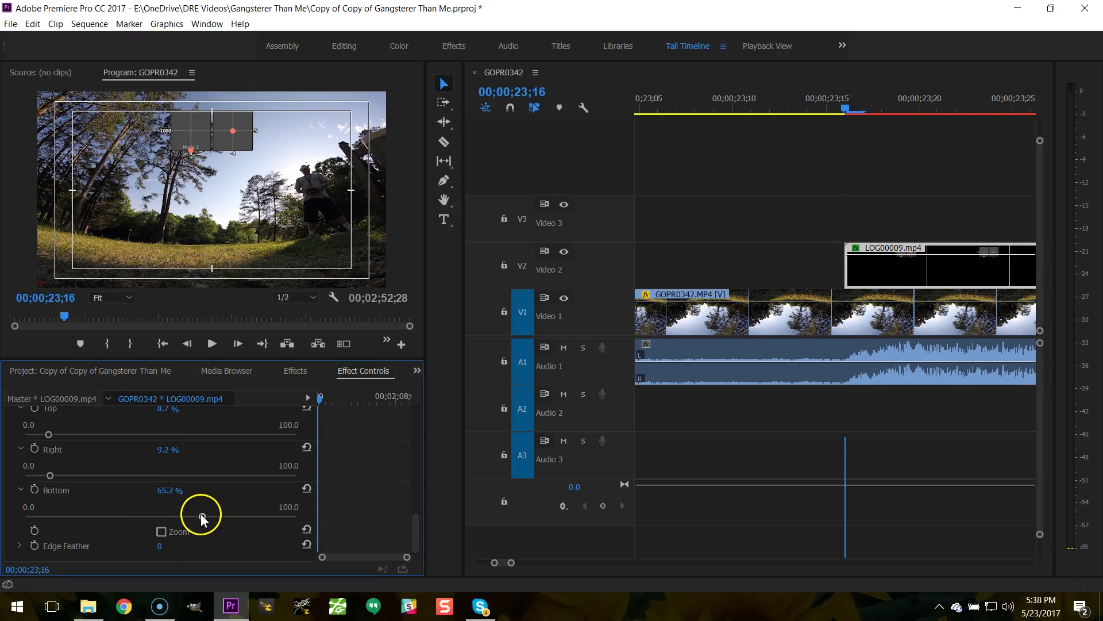
Set the cropped overlay's Position to 676, 1667, near the frame's bottom centre
{"action": "scroll", "coordinate": [54, 479], "scroll_direction": "up", "scroll_amount": 10}
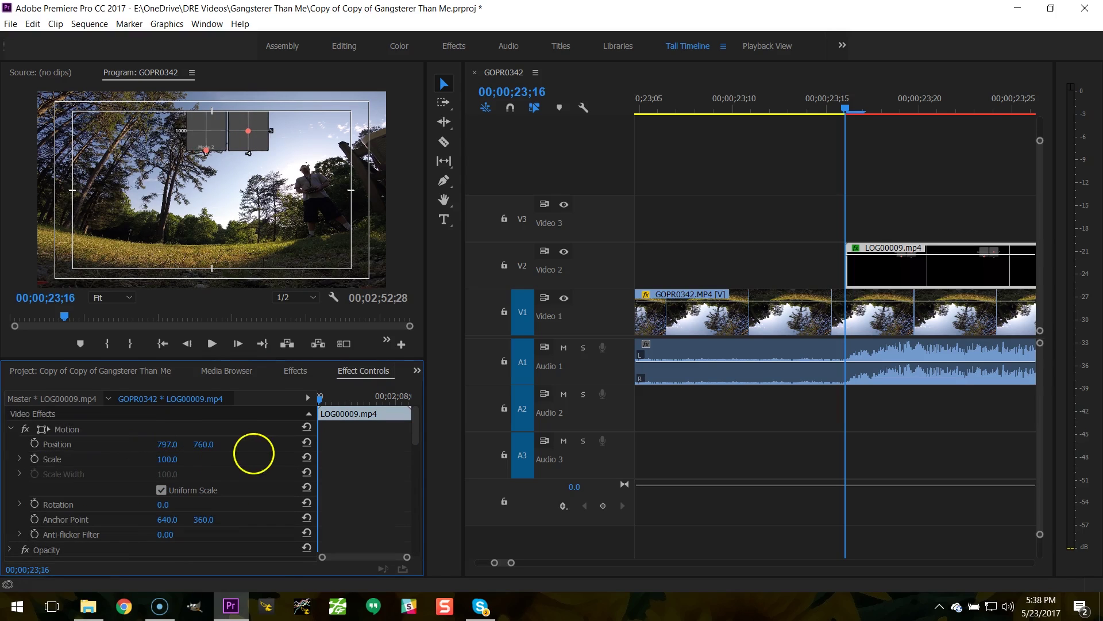
{"action": "left_click_drag", "start_coordinate": [180, 460], "coordinate": [168, 446]}
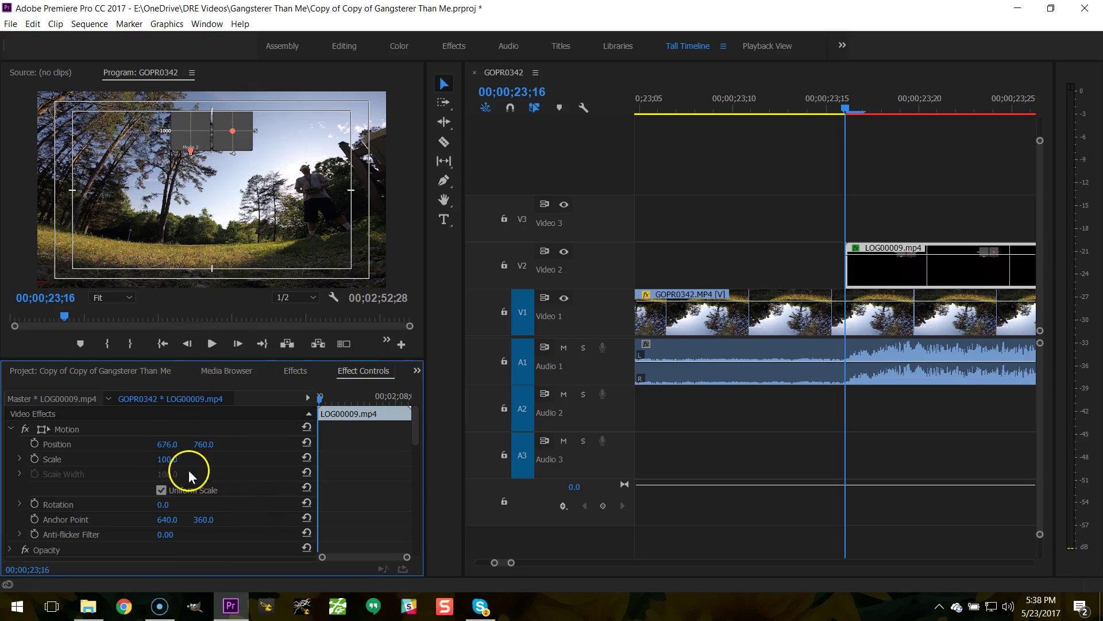
{"action": "left_click_drag", "start_coordinate": [201, 445], "coordinate": [856, 527]}
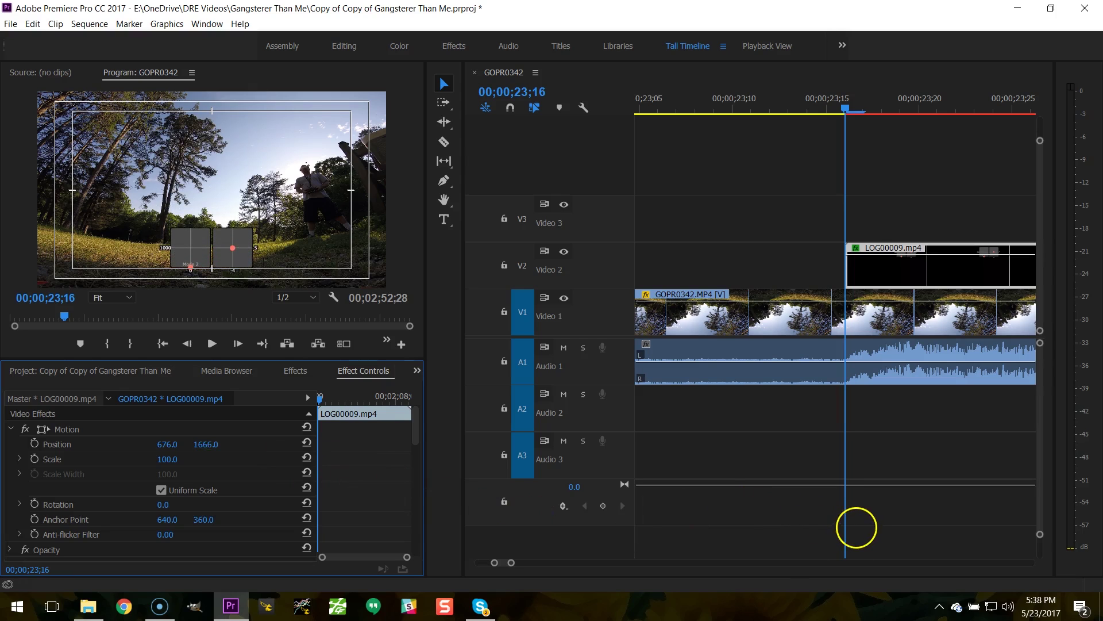
{"action": "left_click", "coordinate": [170, 446]}
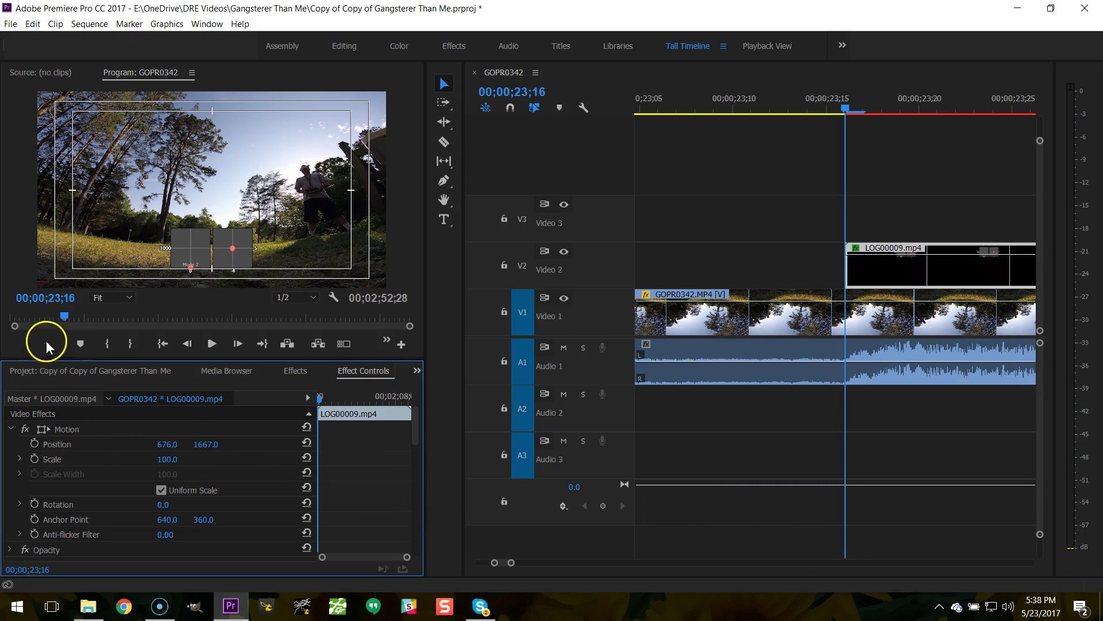
{"action": "left_click", "coordinate": [295, 370]}
{"action": "left_click", "coordinate": [351, 371]}
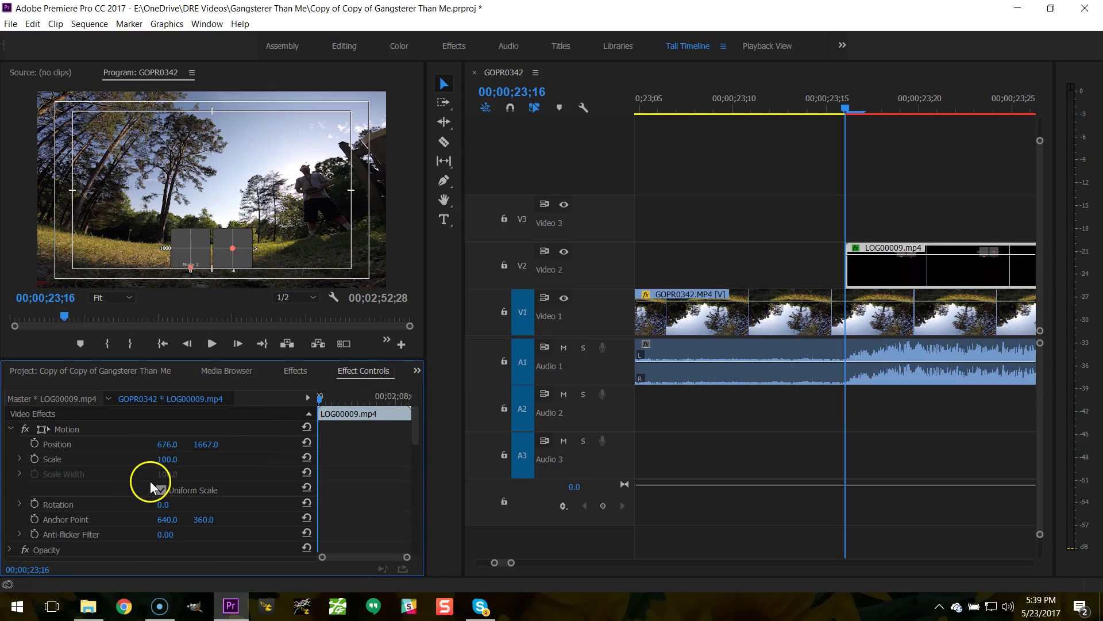
Select all the clip's effects and save them as the preset 'Blackbox Stick Overlay'
{"action": "right_click", "coordinate": [40, 414]}
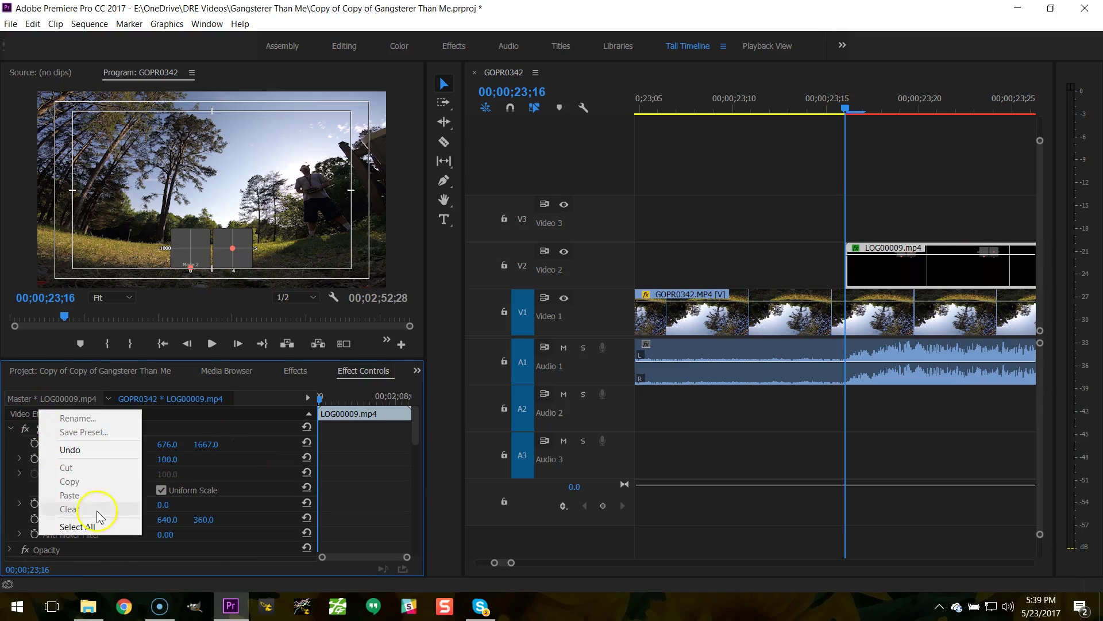
{"action": "left_click", "coordinate": [75, 526]}
{"action": "right_click", "coordinate": [68, 431]}
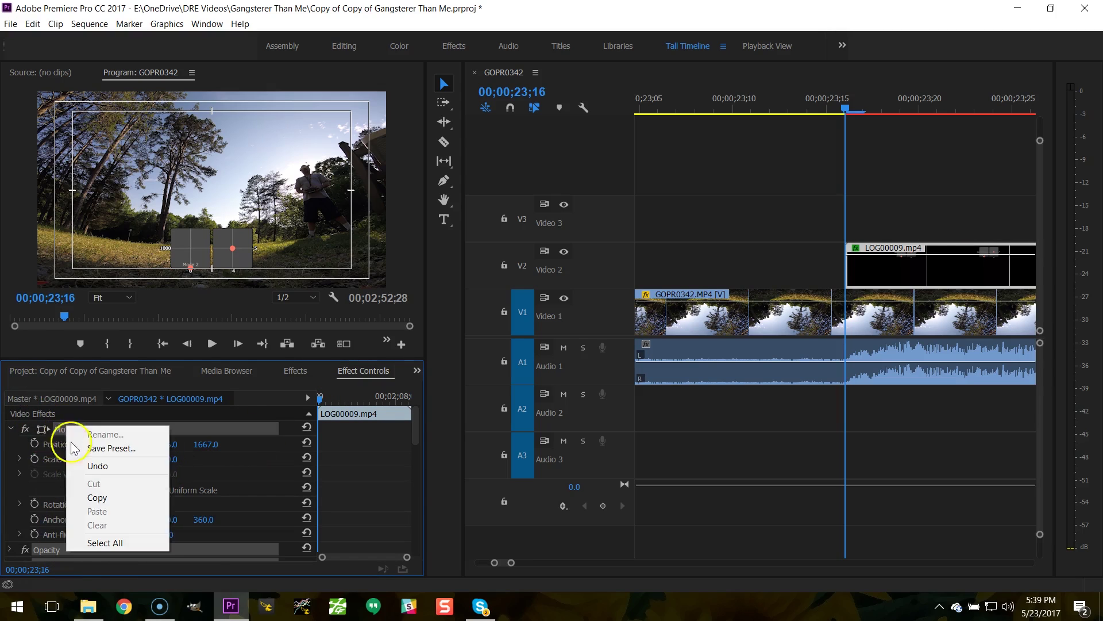
{"action": "left_click", "coordinate": [104, 451]}
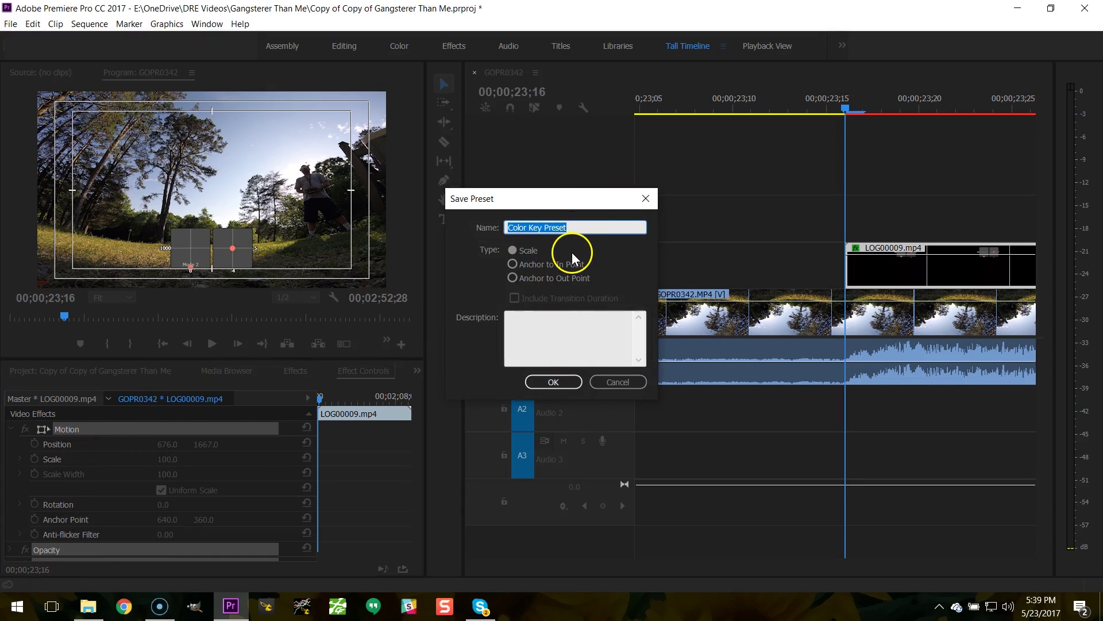
{"action": "type", "text": "Blackbox Stick Overlay"}
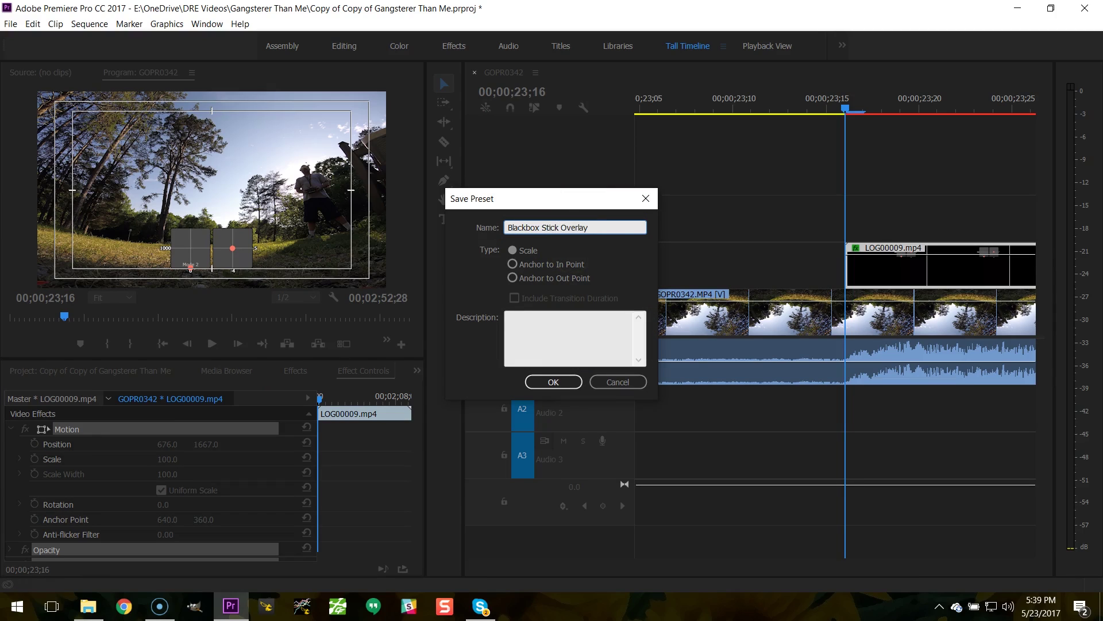
{"action": "left_click", "coordinate": [567, 383]}
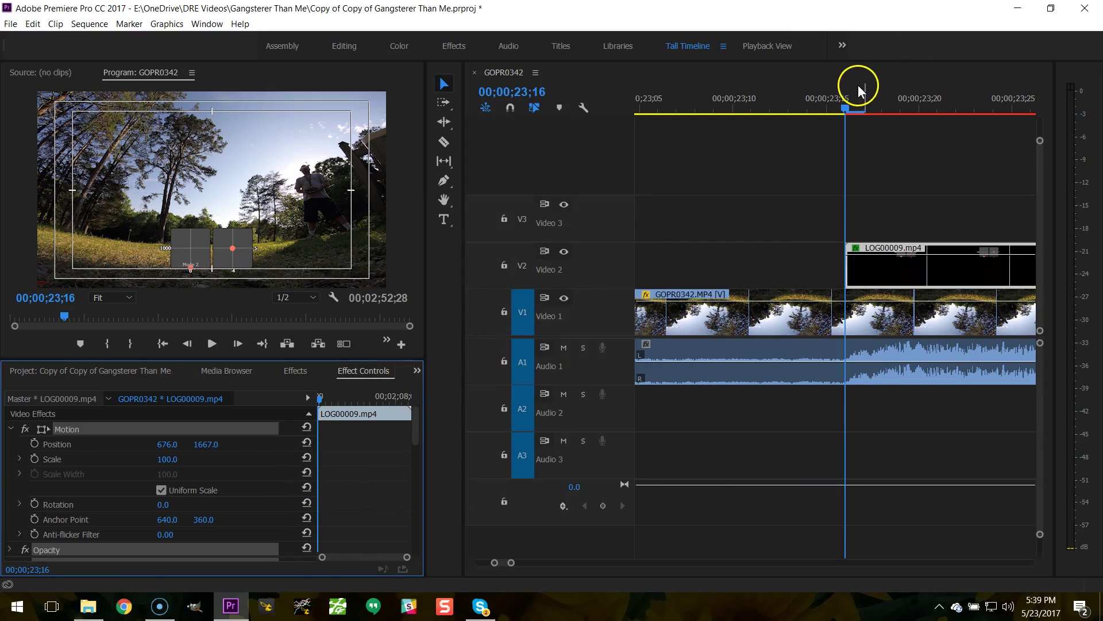
Play the sequence to preview the stick overlay and zoom the timeline out to full length
{"action": "key", "text": "space"}
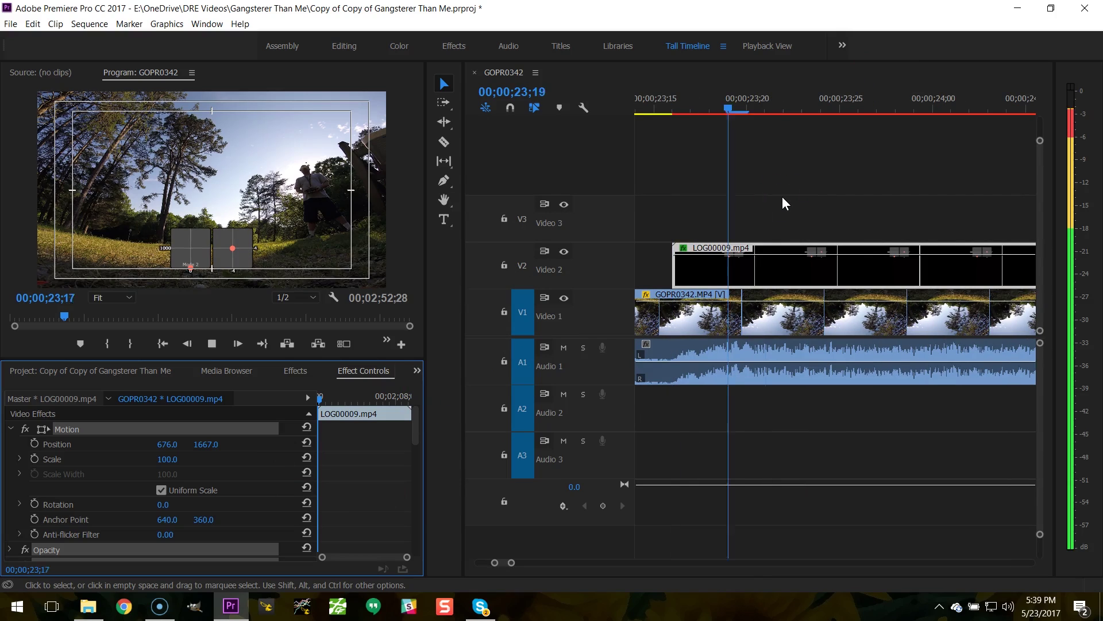
{"action": "key", "text": "space"}
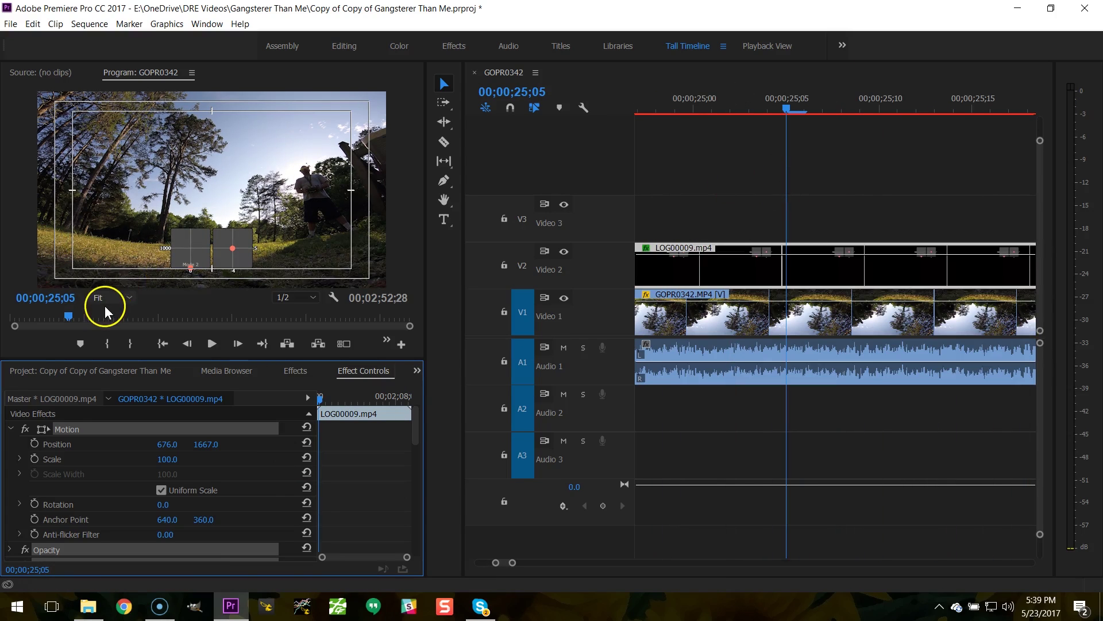
{"action": "key", "text": "space"}
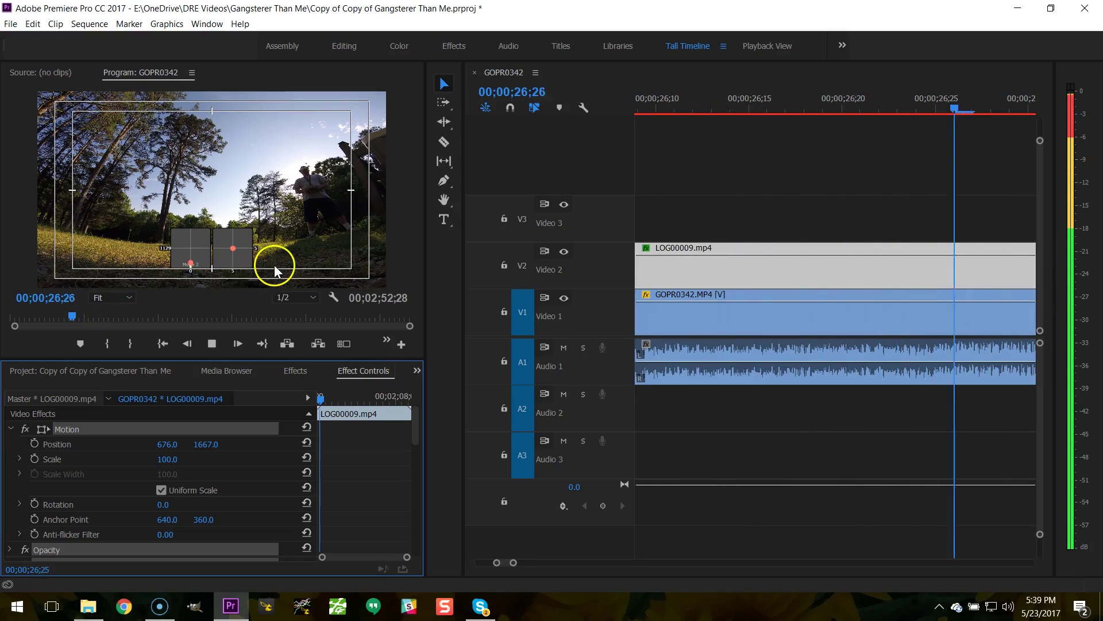
{"action": "left_click", "coordinate": [746, 204]}
{"action": "key", "text": "minus"}
{"action": "key", "text": "minus"}
{"action": "key", "text": "minus"}
{"action": "key", "text": "minus"}
{"action": "key", "text": "minus"}
{"action": "key", "text": "minus"}
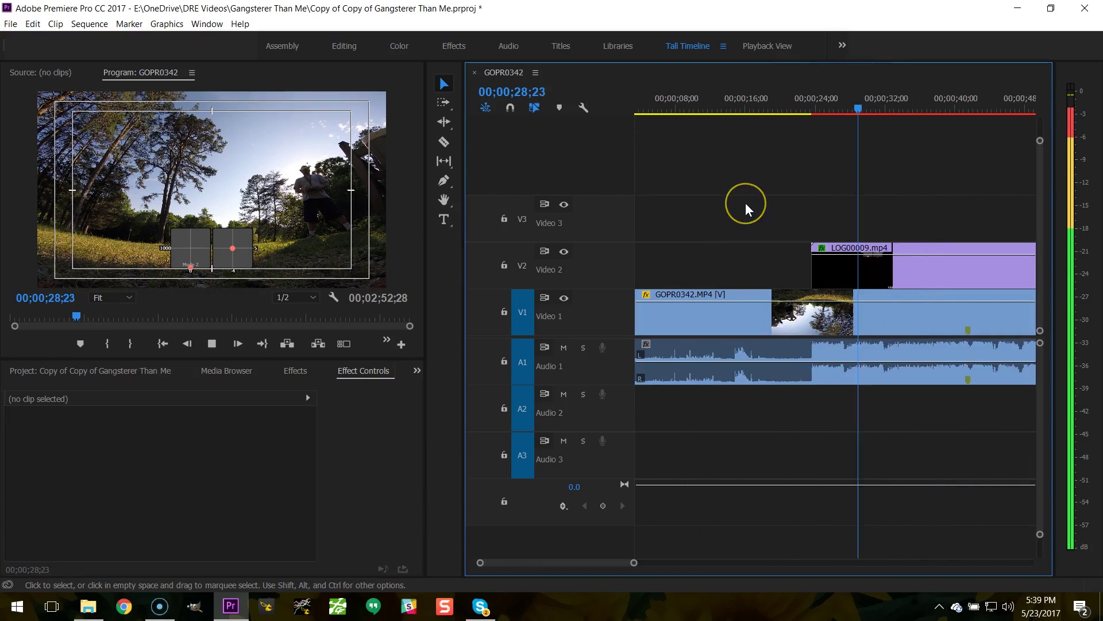
{"action": "left_click", "coordinate": [733, 199]}
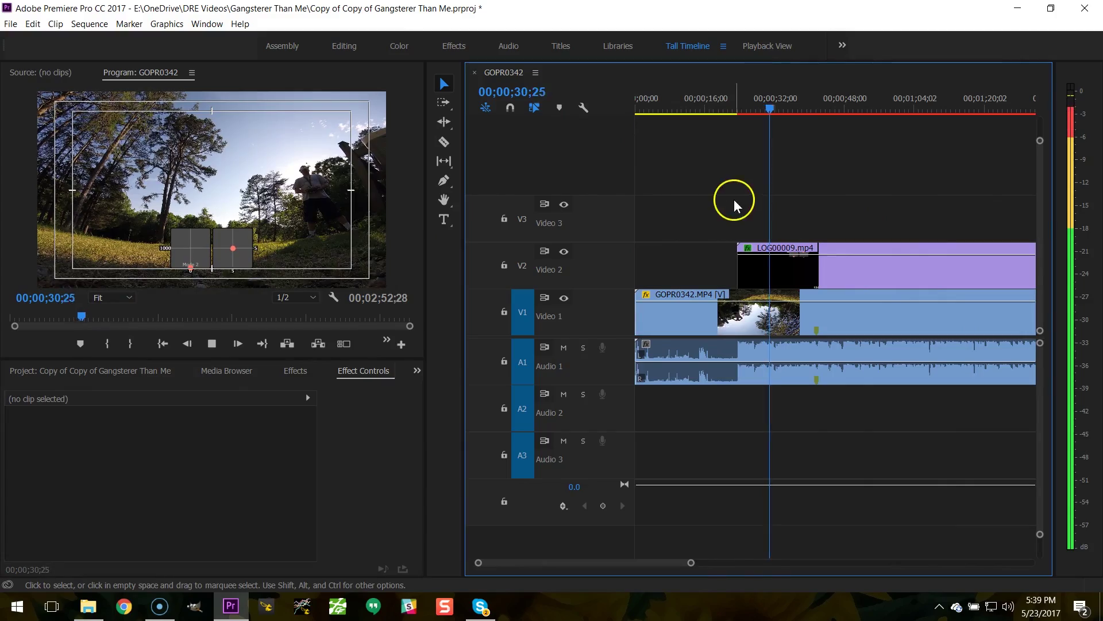